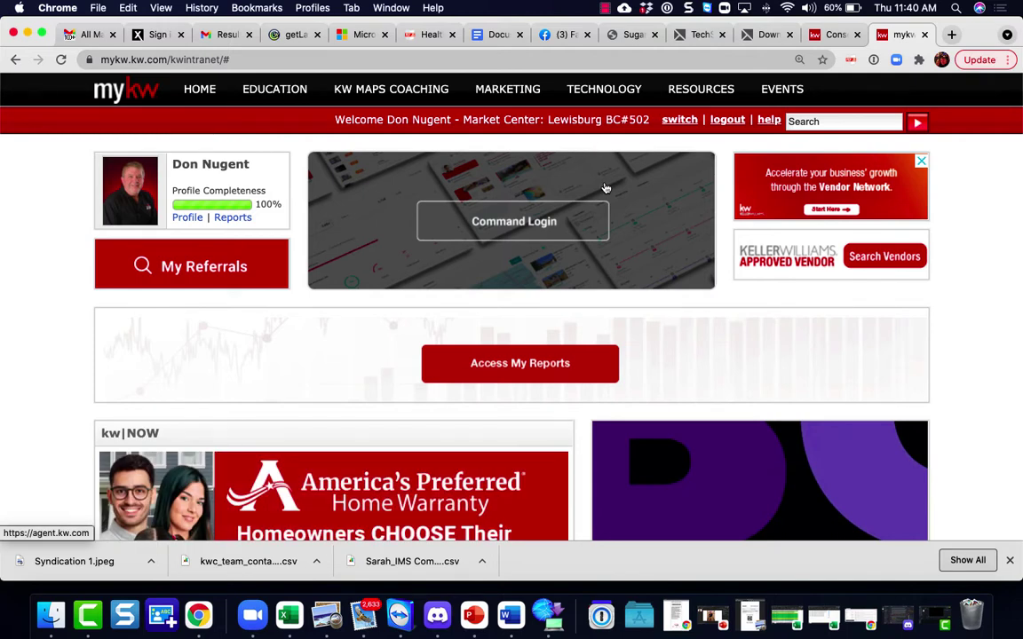
Step: Reveal the MyKW TECHNOLOGY dropdown that lists the KWLS listing system
mouse_move(621, 91)
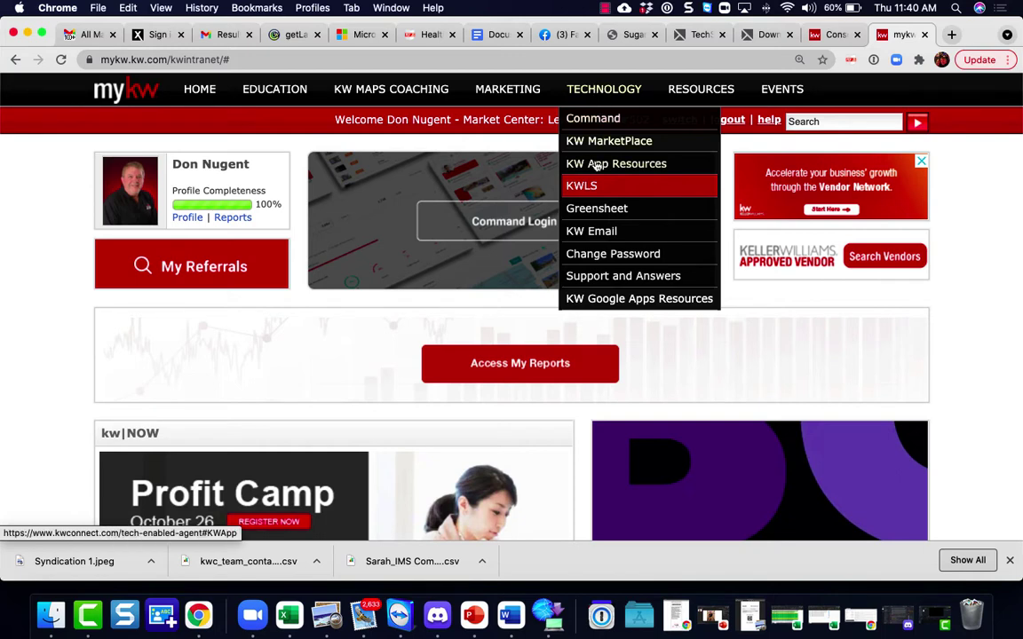
Step: Launch KWLS in an enlarged window and enable ListHub for Nashville - Spring Hill
left_click(587, 187)
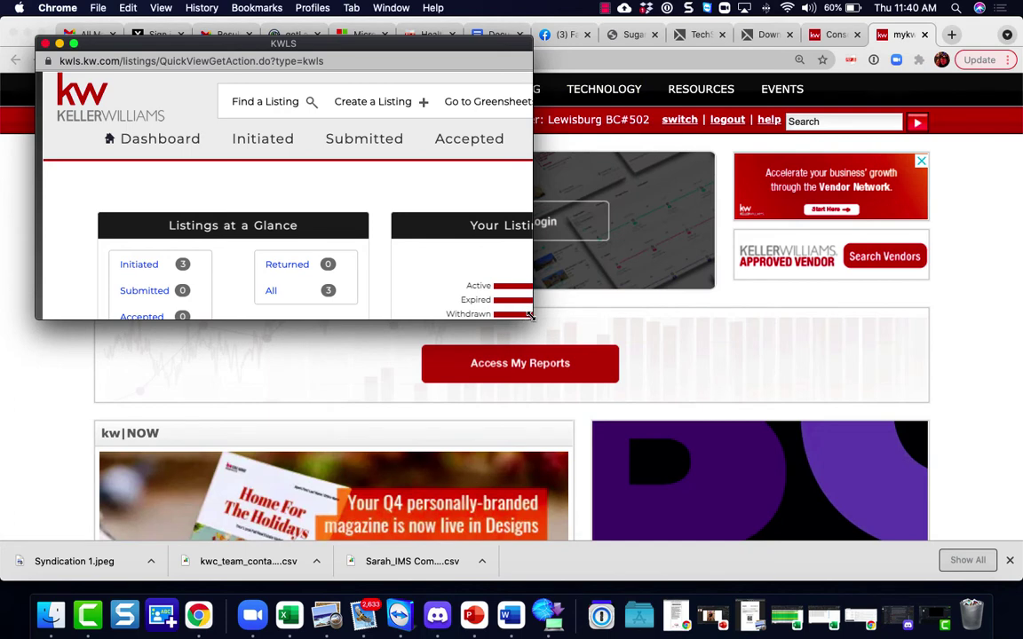
left_click_drag(530, 317, 682, 465)
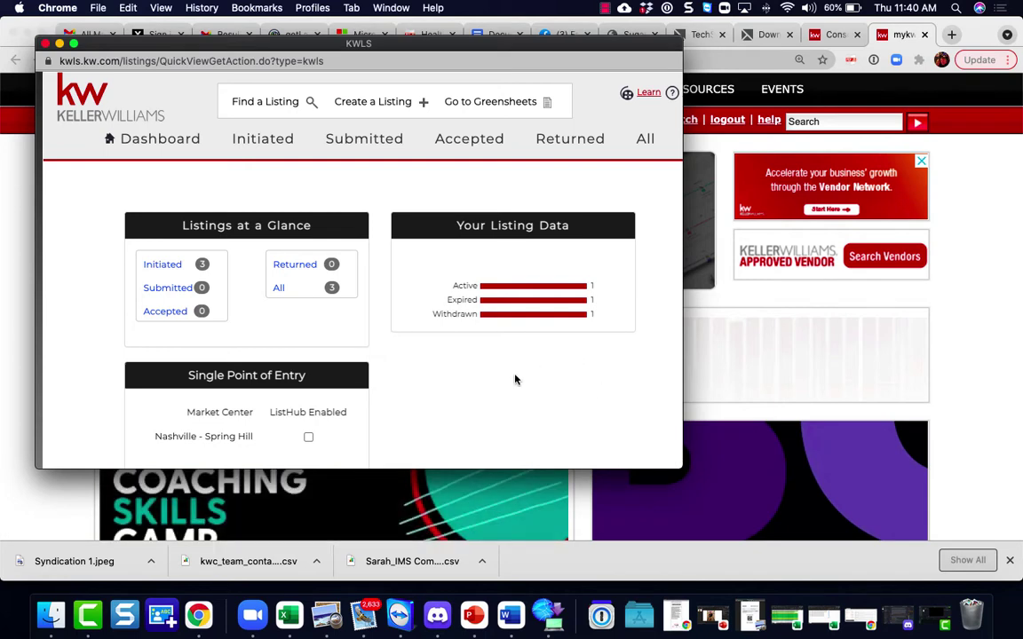
left_click(308, 437)
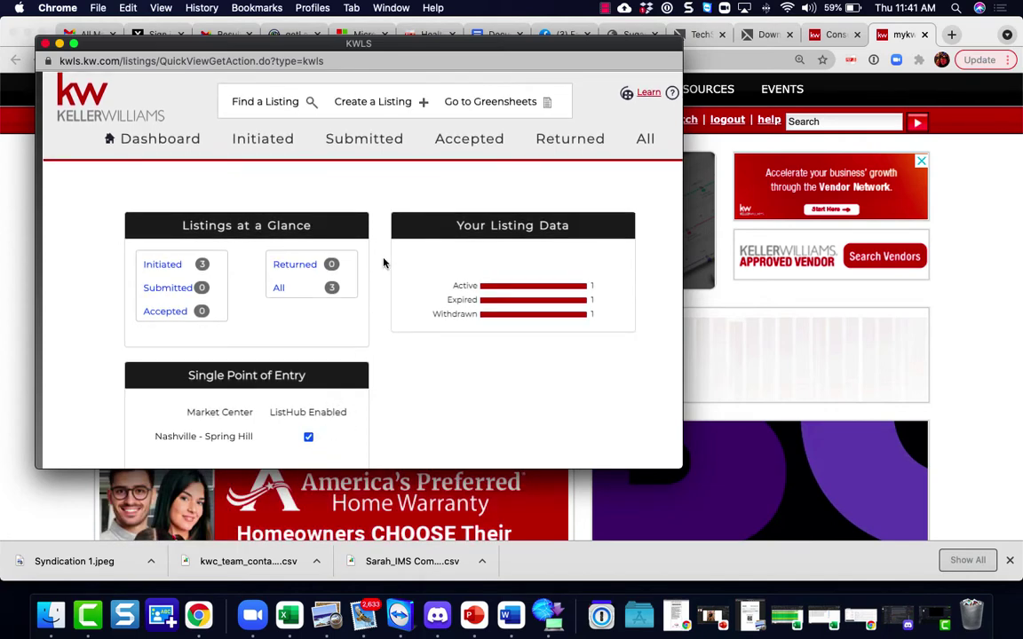
Step: Acknowledge the ListHub warning from Create a Listing and untick ListHub Enabled for Nashville - Spring Hill
left_click(379, 107)
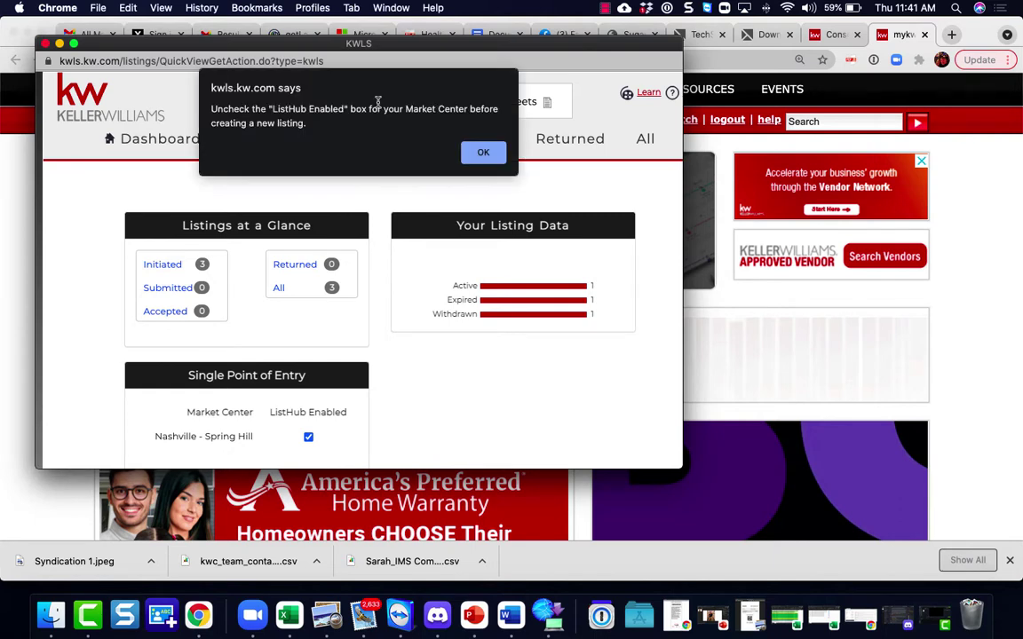
left_click(483, 153)
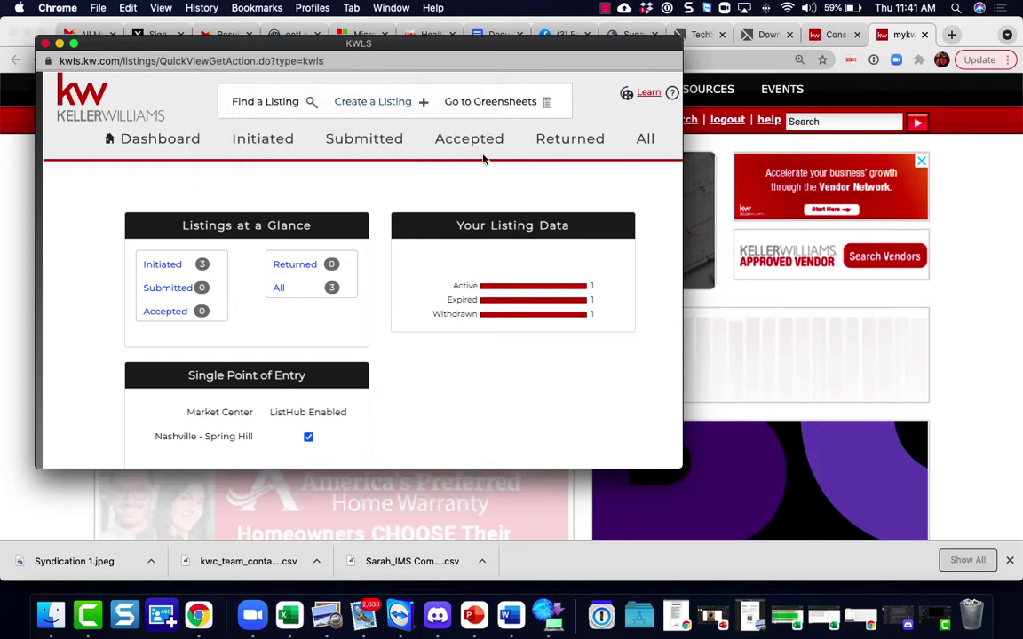
left_click(307, 438)
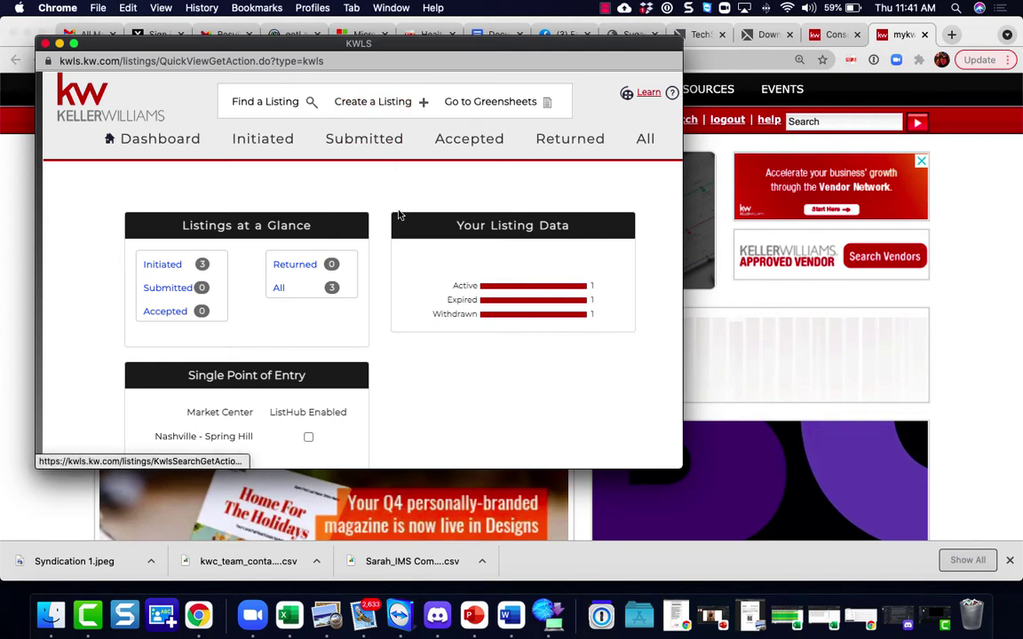
left_click(376, 109)
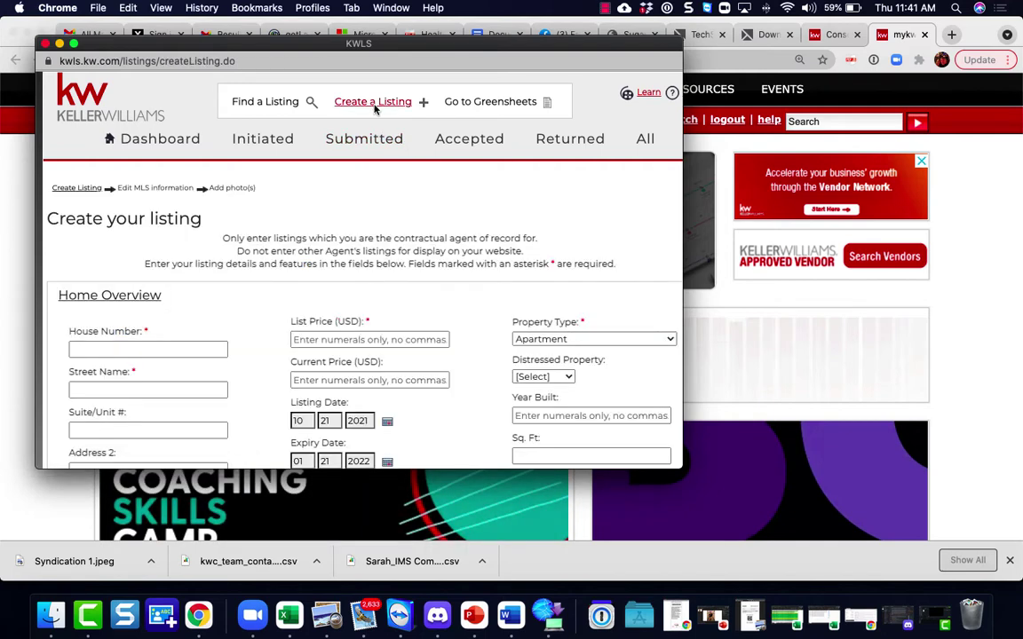
left_click(168, 352)
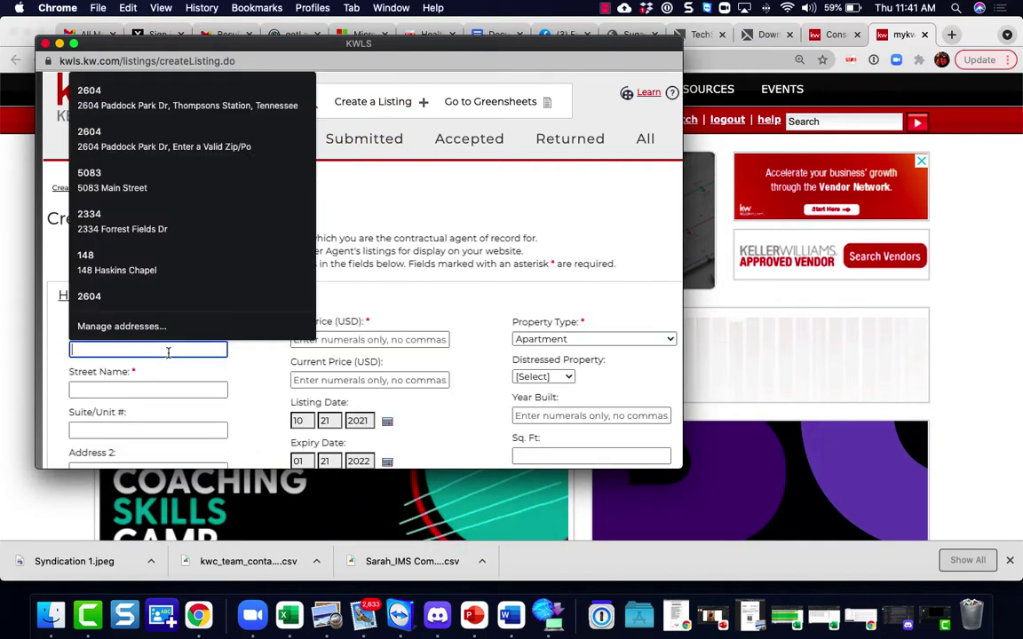
left_click(115, 231)
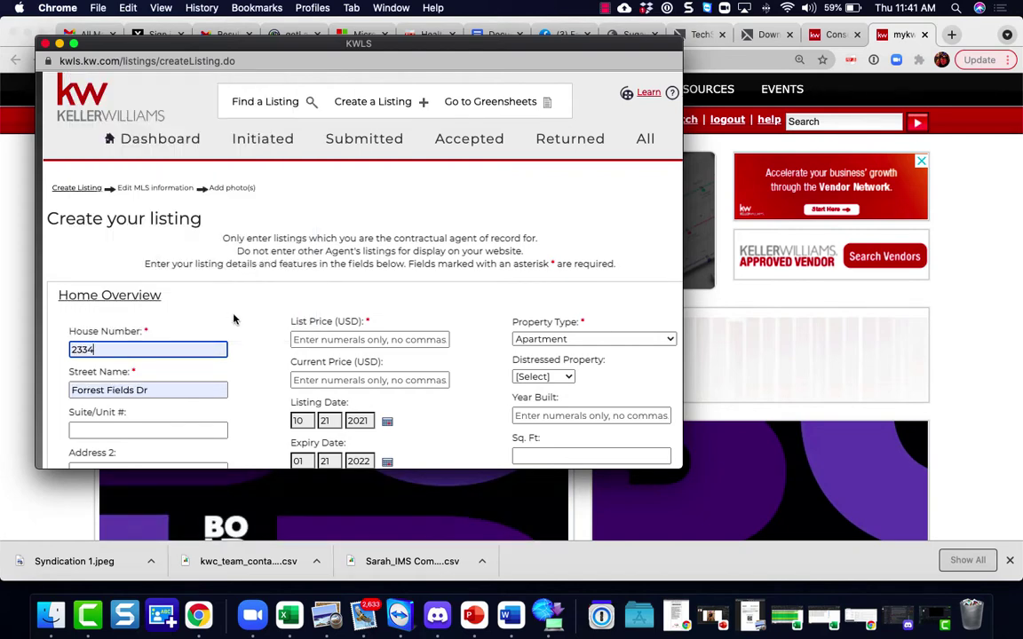
key("BackSpace")
key("BackSpace")
key("BackSpace")
key("BackSpace")
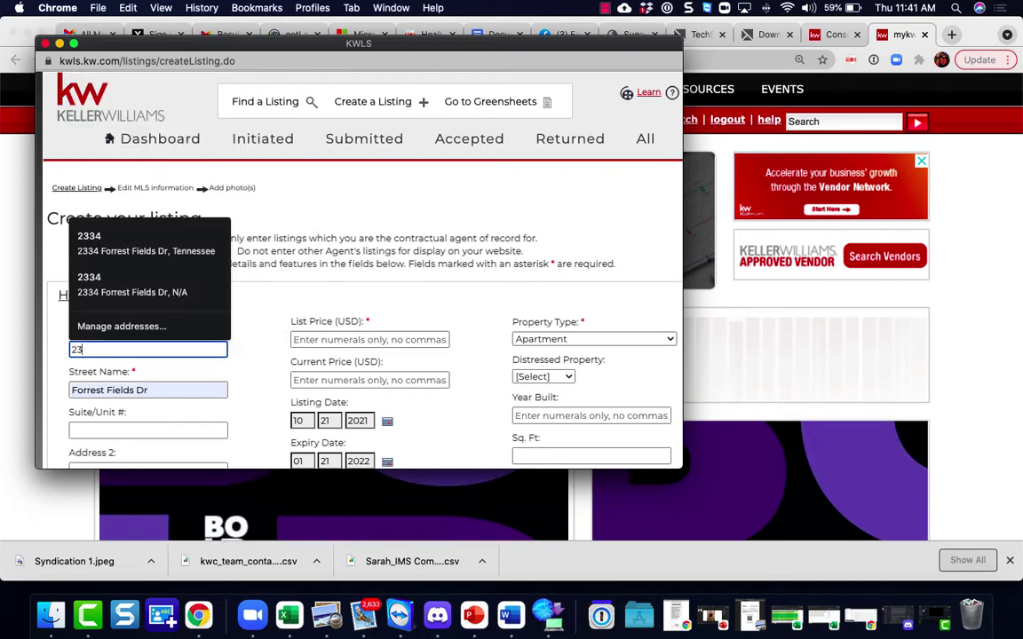
type("2530")
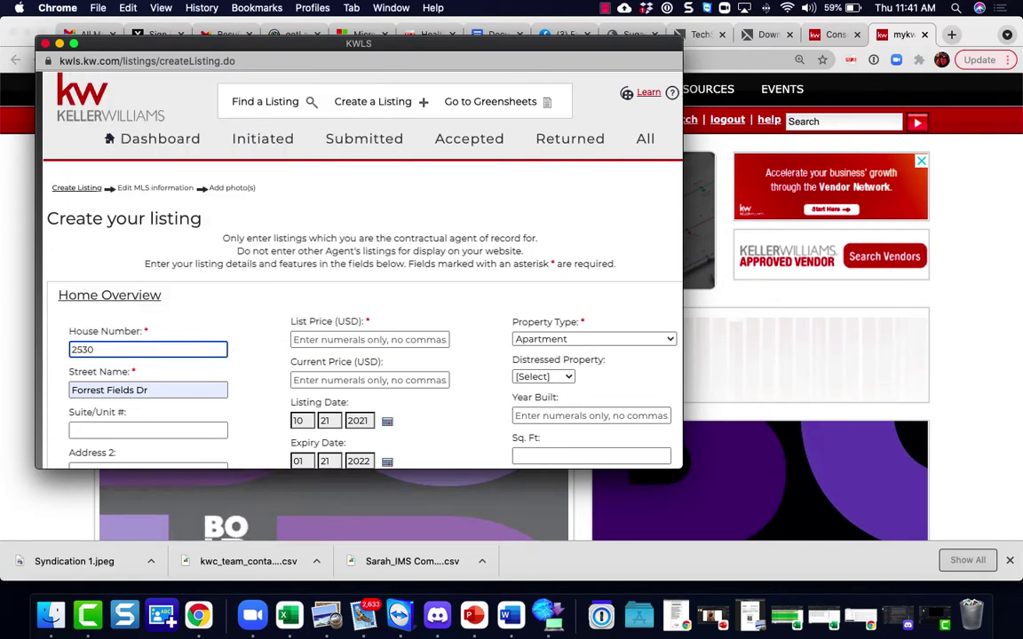
key("Tab")
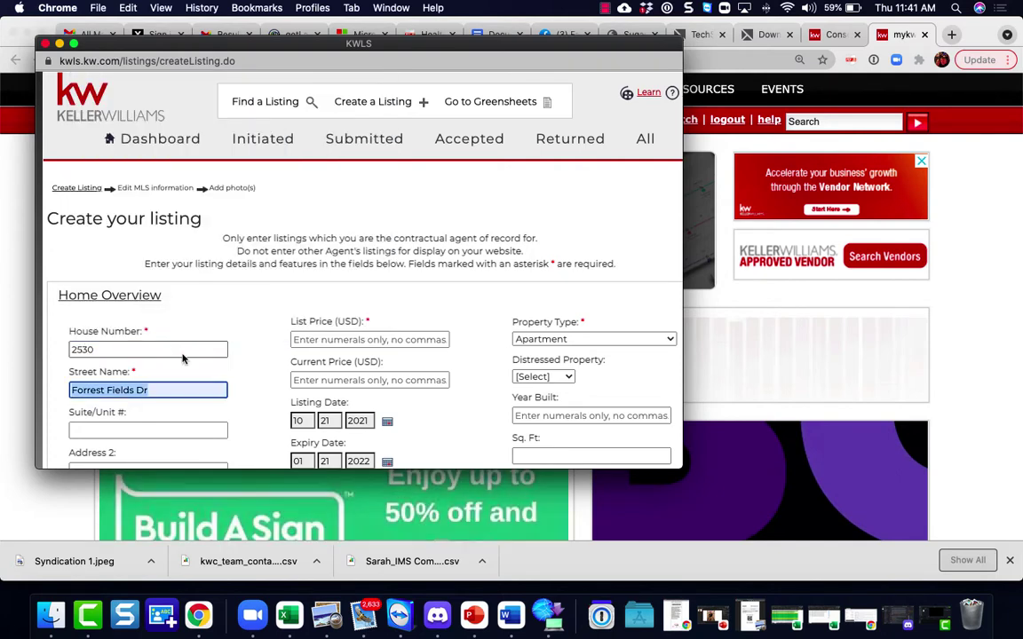
Step: Enter a list price of 175000
left_click(348, 340)
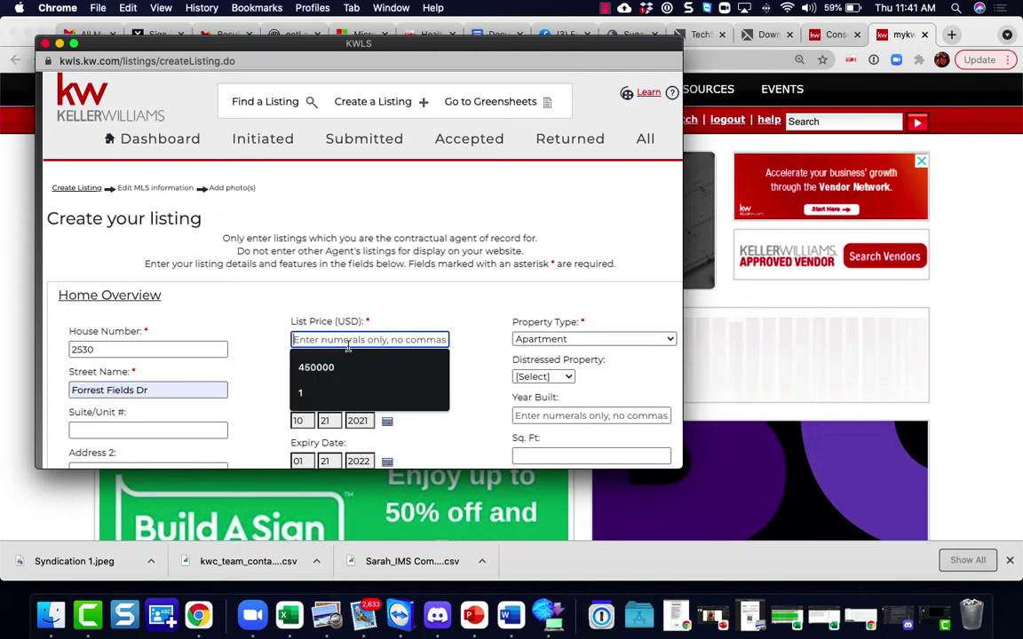
type("1")
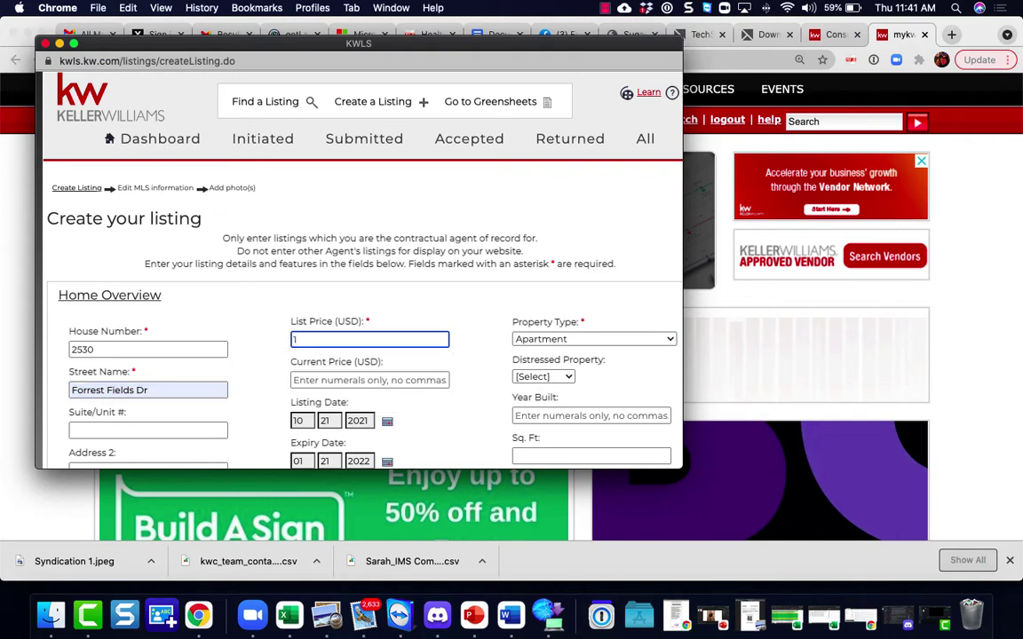
type("75000")
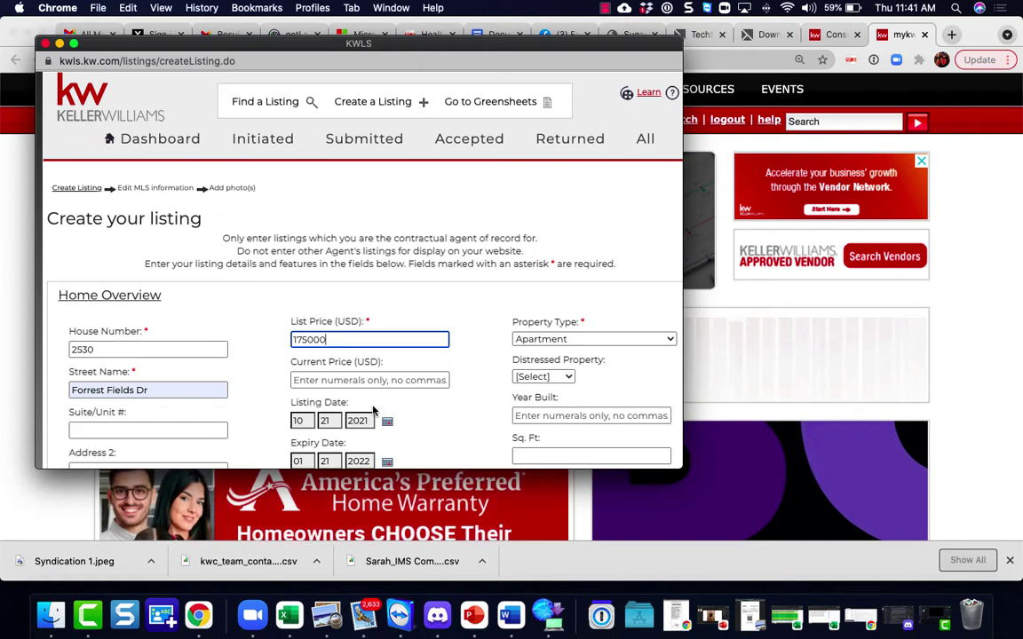
scroll(381, 382, "down", 1)
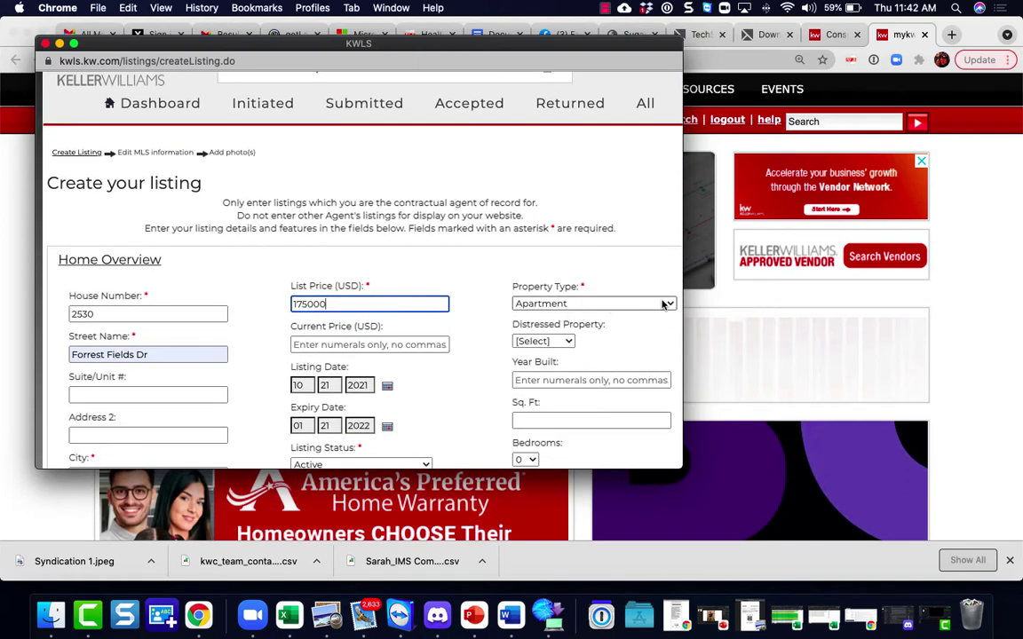
Step: Choose Single Family Attached as the property type and review the City, State and Zip fields
left_click(663, 304)
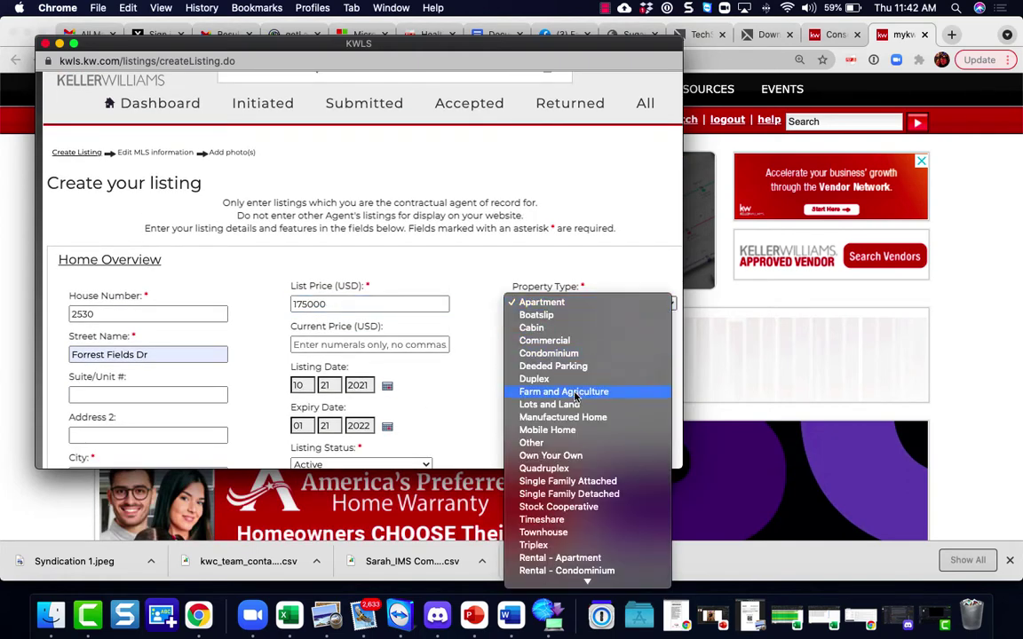
left_click(561, 482)
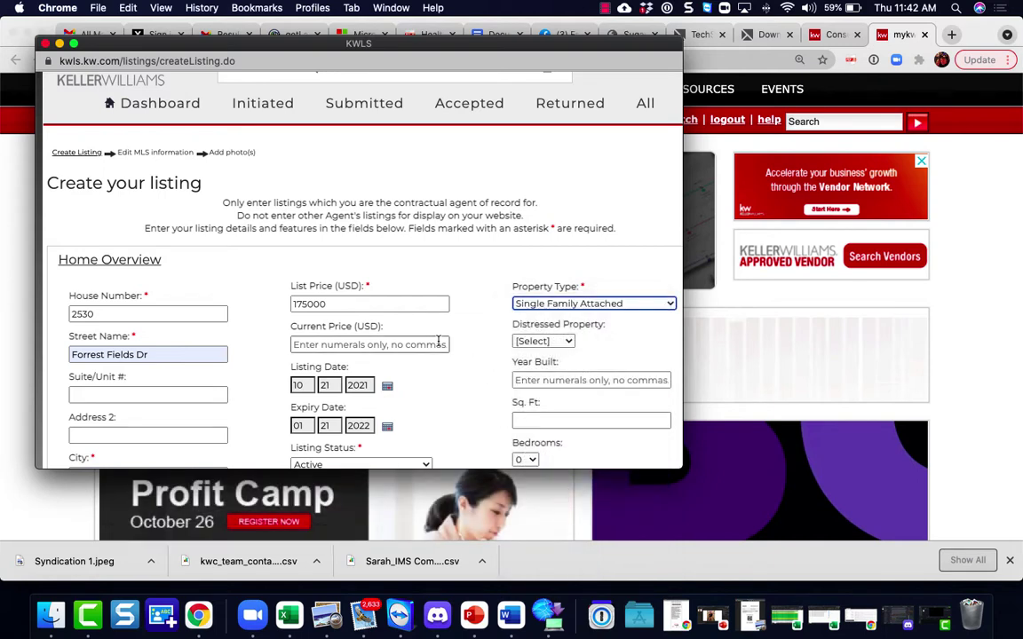
scroll(438, 340, "down", 2)
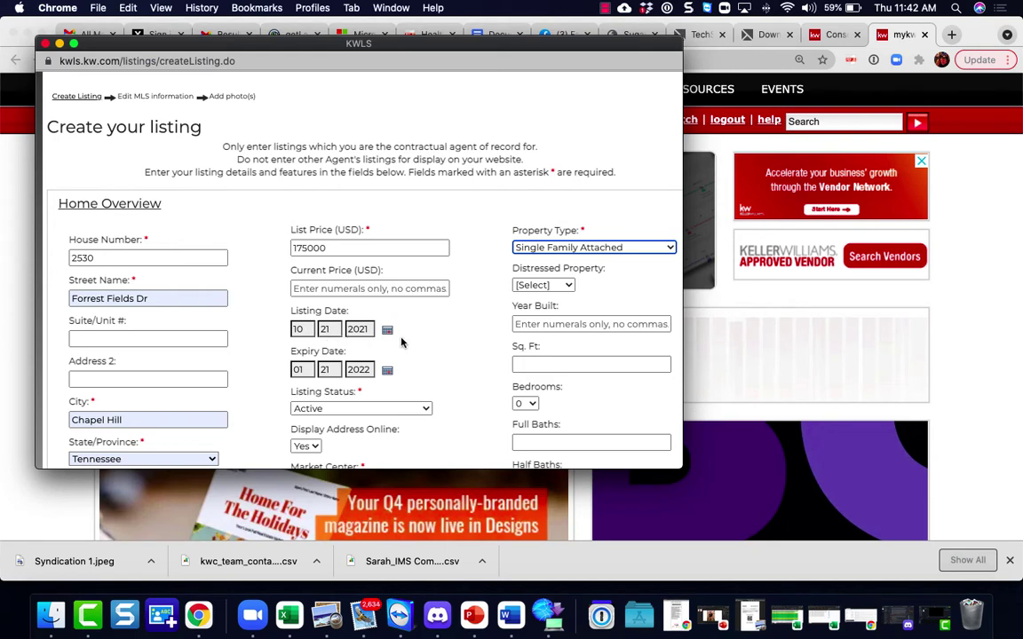
scroll(348, 317, "down", 3)
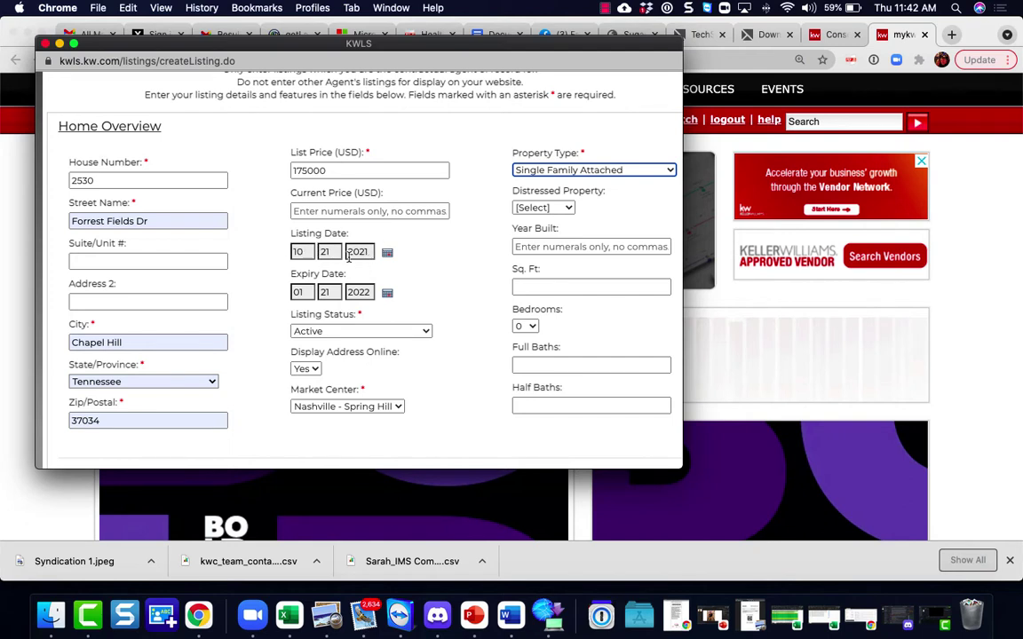
Step: Keep the listing status Active and set an initial expiry date of 11/04/2021
left_click(425, 332)
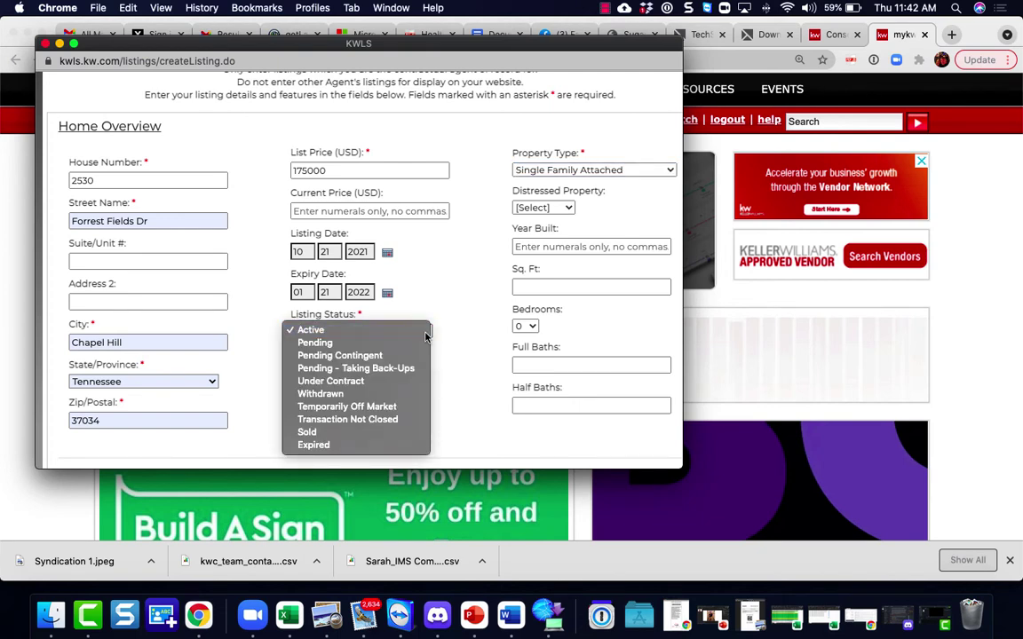
left_click(425, 332)
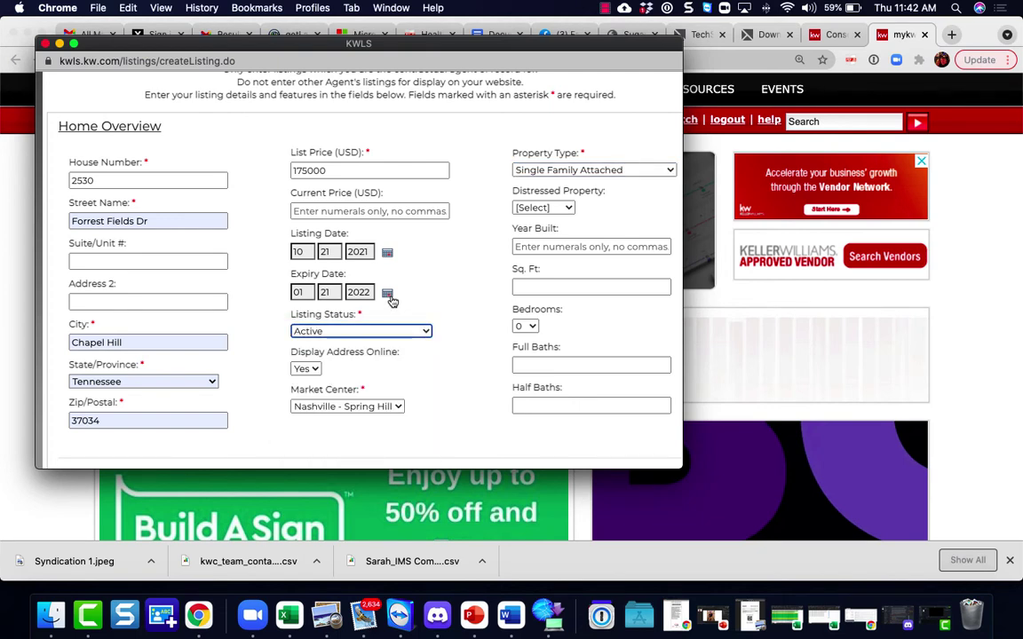
left_click(388, 294)
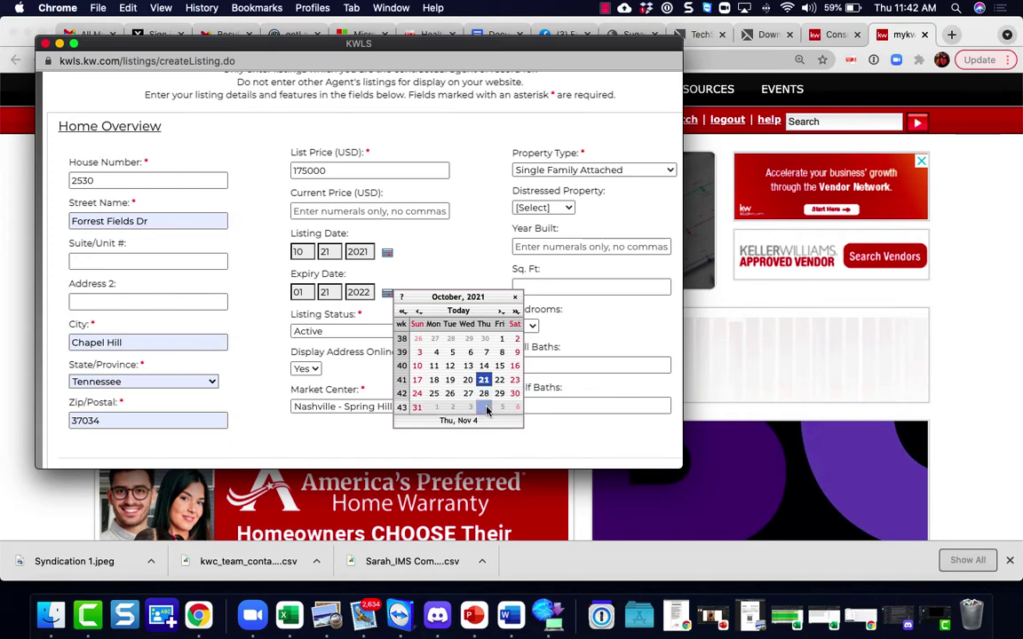
left_click(487, 408)
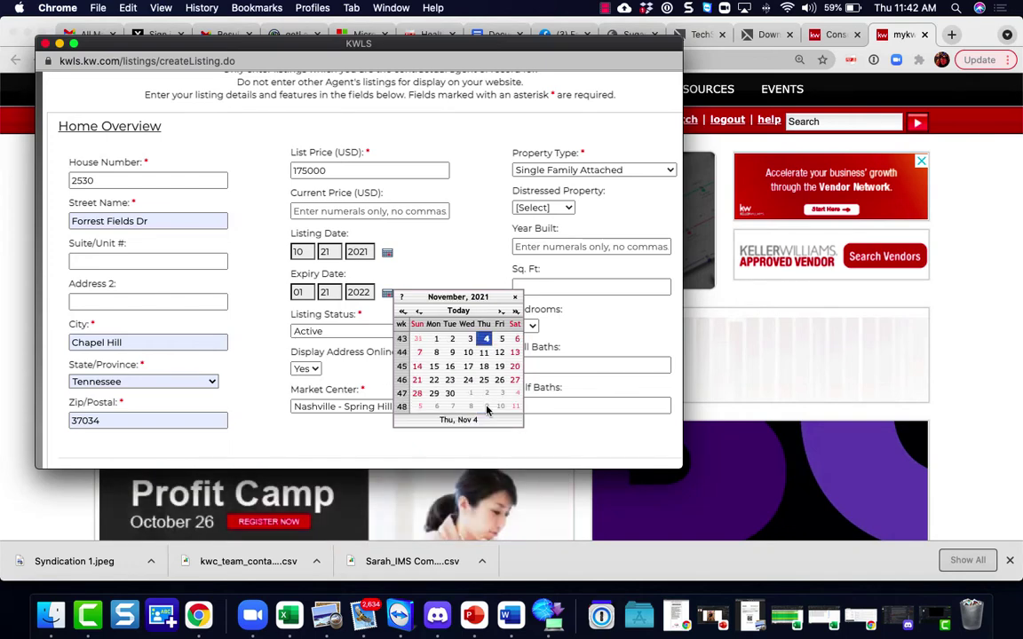
left_click(484, 344)
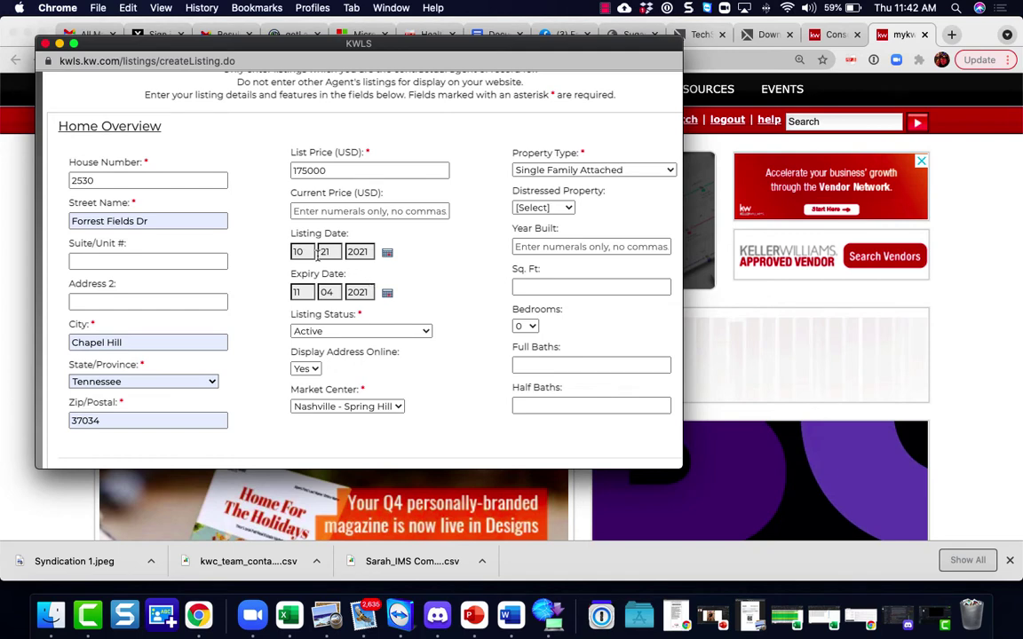
Step: Set the listing date to 10/25/2021 and change the expiry date to 11/08/2021
left_click(387, 253)
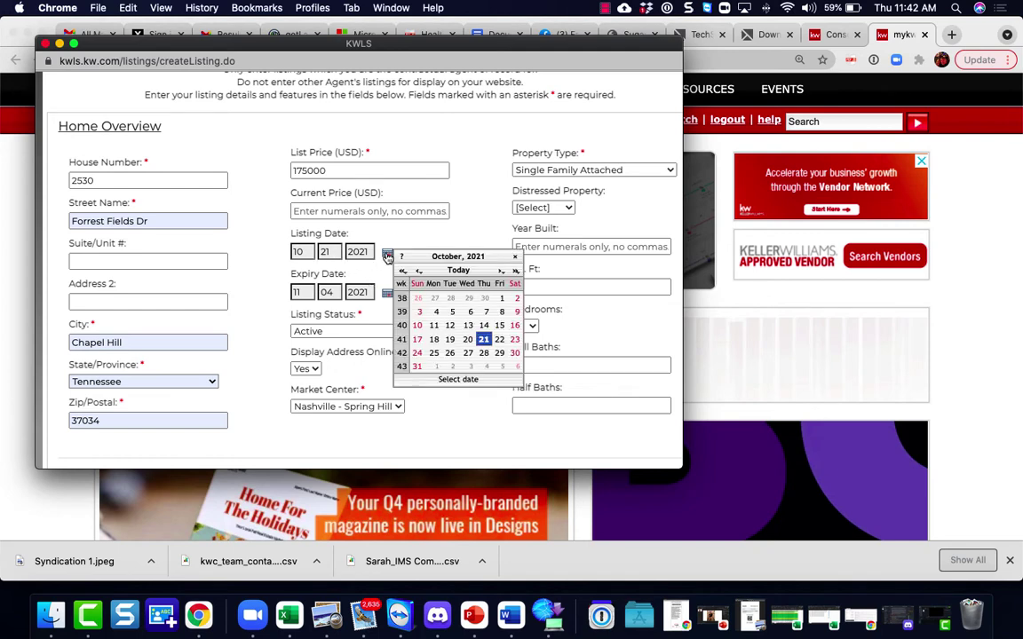
left_click(435, 354)
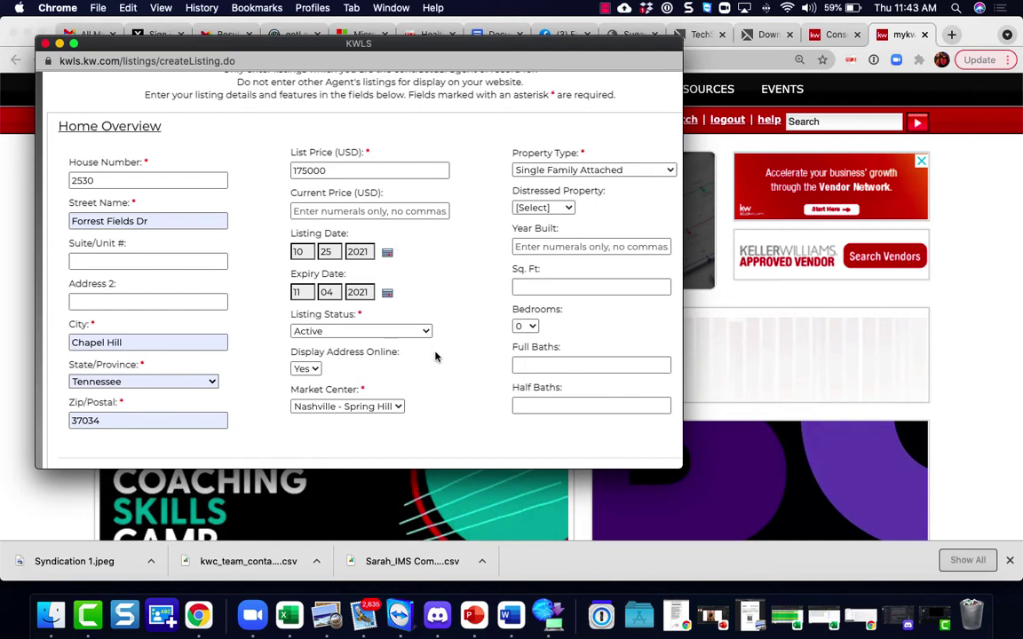
left_click(387, 294)
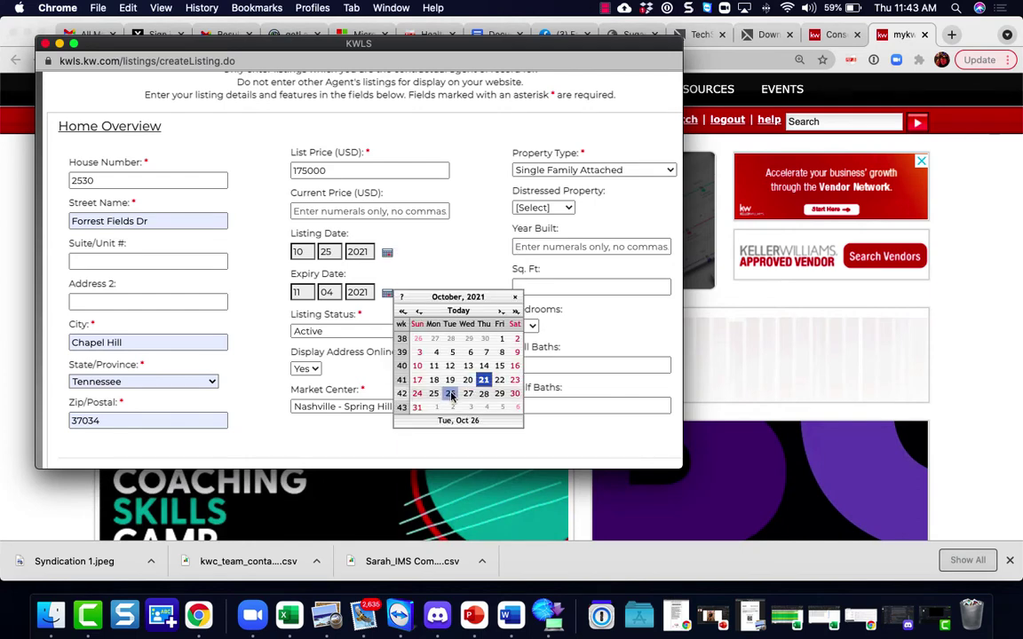
scroll(438, 400, "down", 1)
scroll(437, 401, "down", 1)
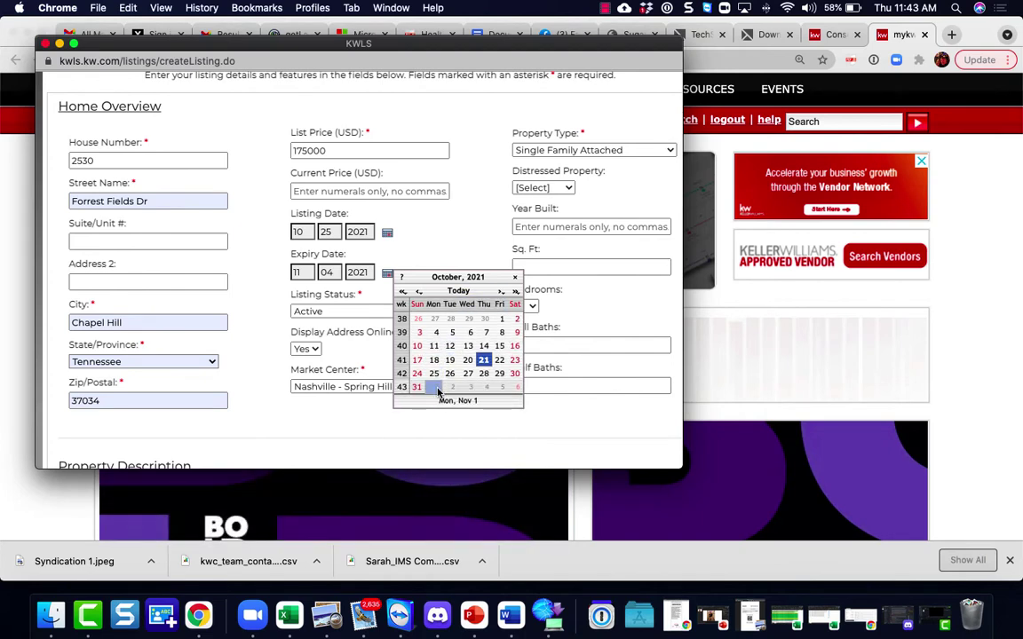
left_click(501, 291)
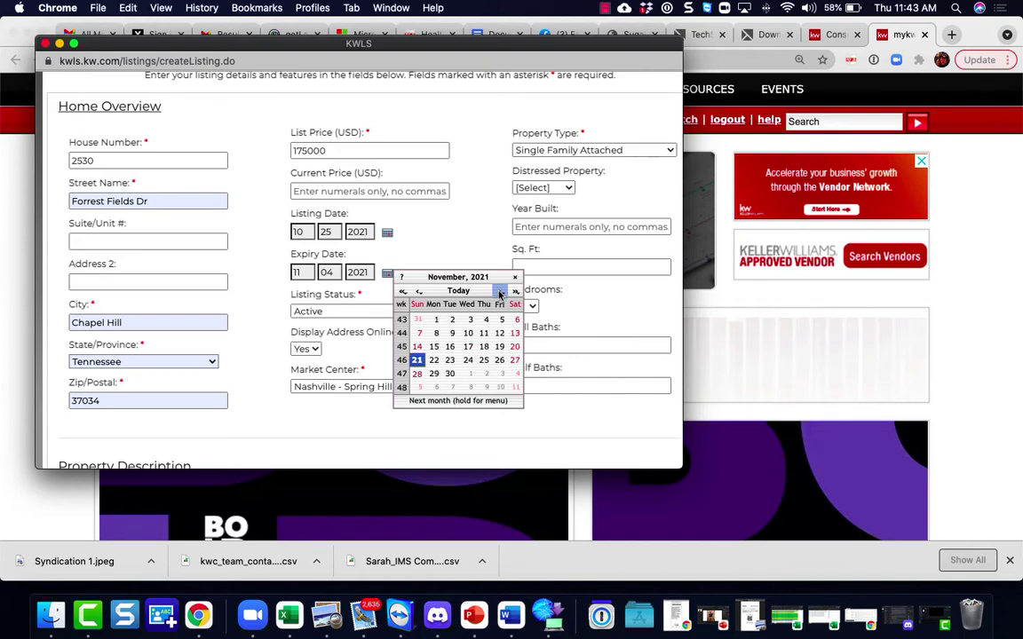
left_click(439, 332)
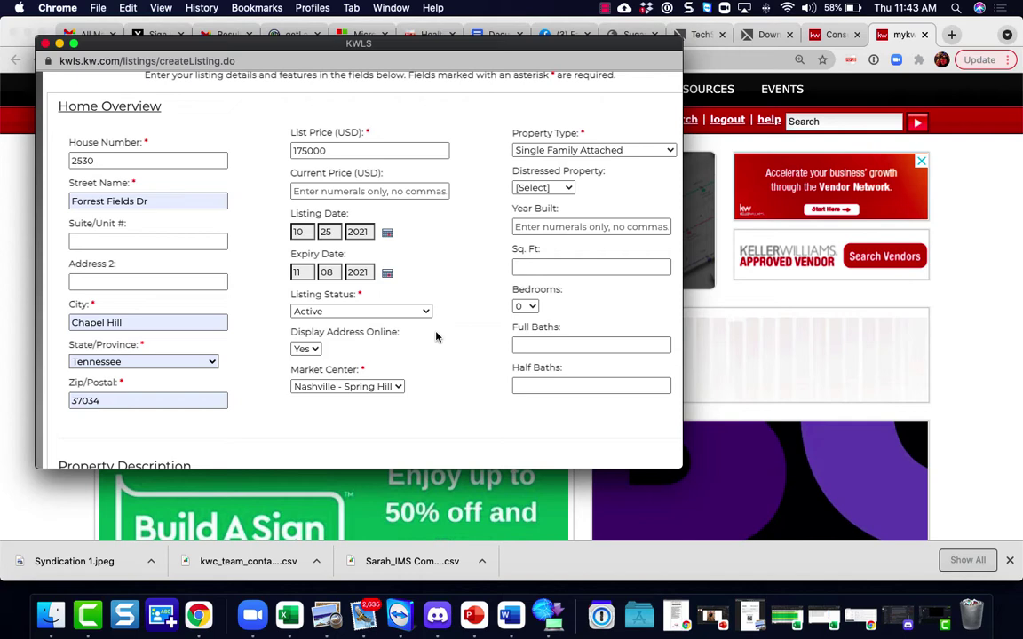
Step: Pick October 21, 2021 as the listing date and November 4, 2021 as the expiry date
left_click(388, 235)
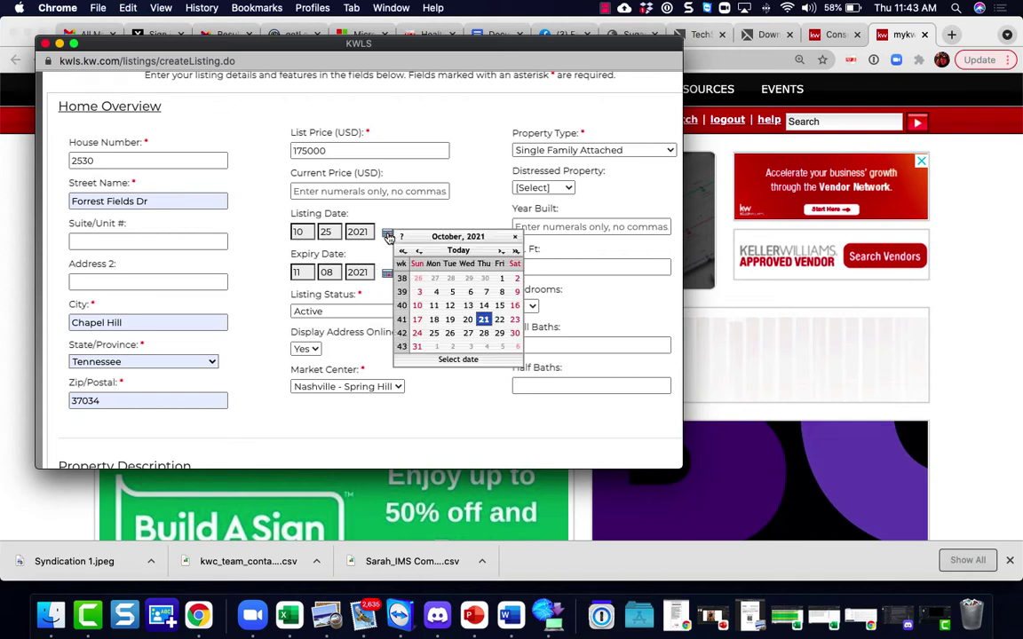
left_click(483, 320)
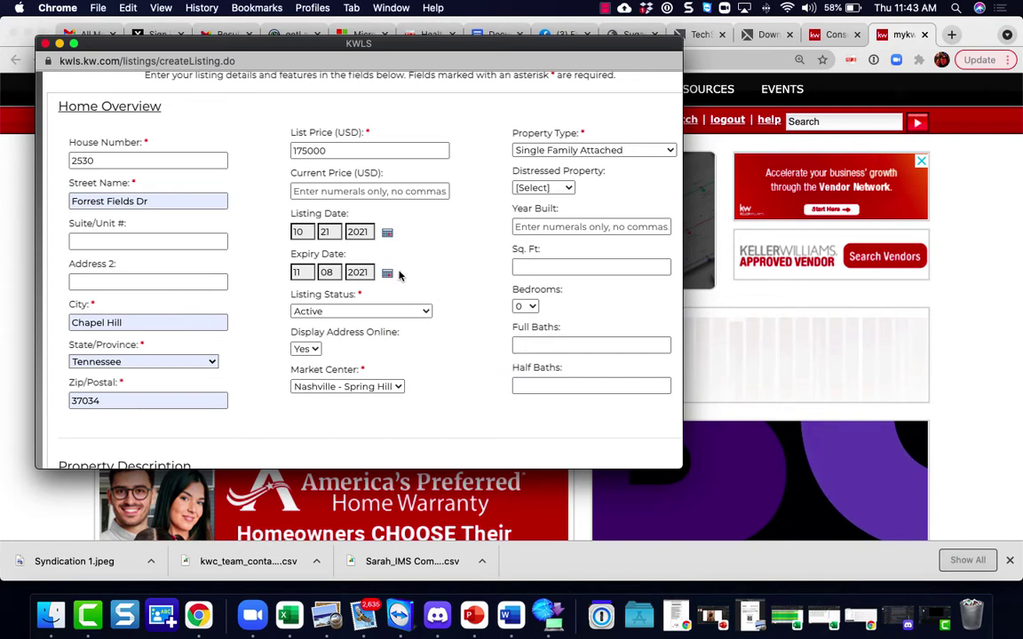
left_click(387, 273)
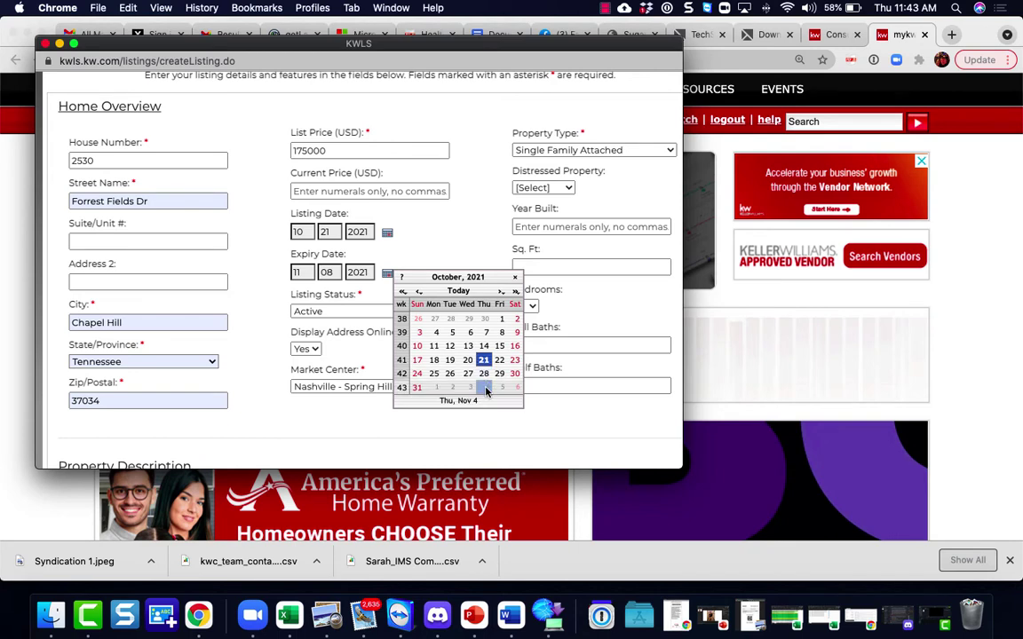
left_click(483, 387)
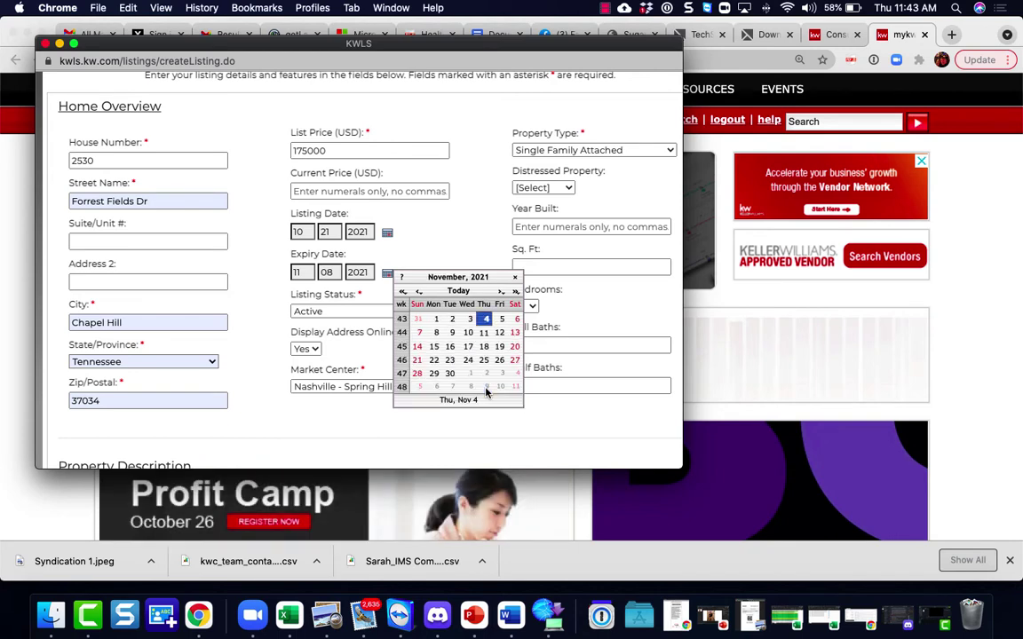
left_click(485, 320)
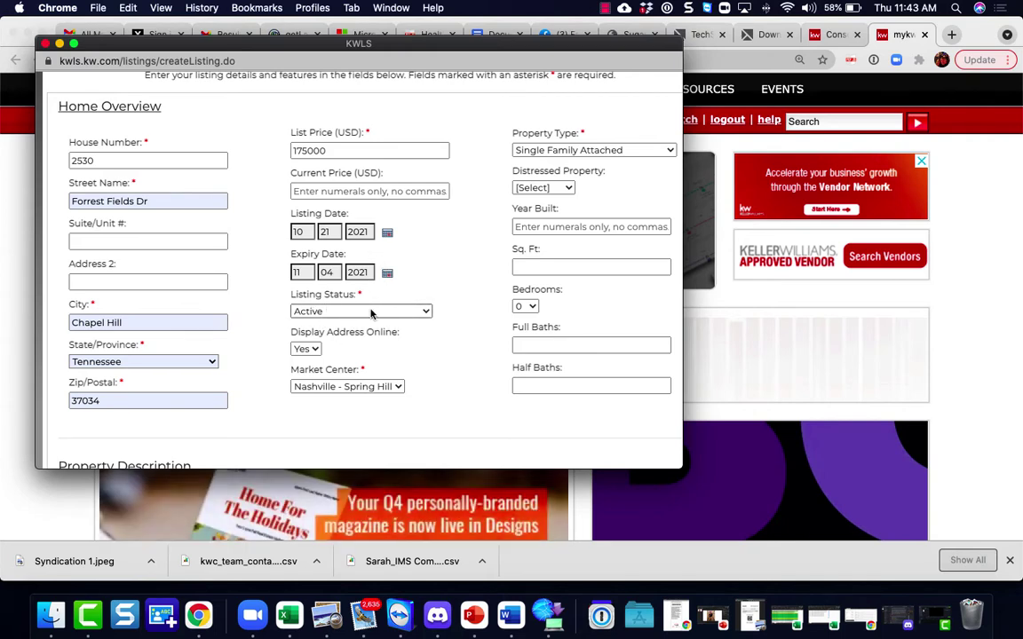
scroll(343, 312, "down", 2)
Step: Confirm Active as the listing status, leaving the property description empty
left_click(430, 227)
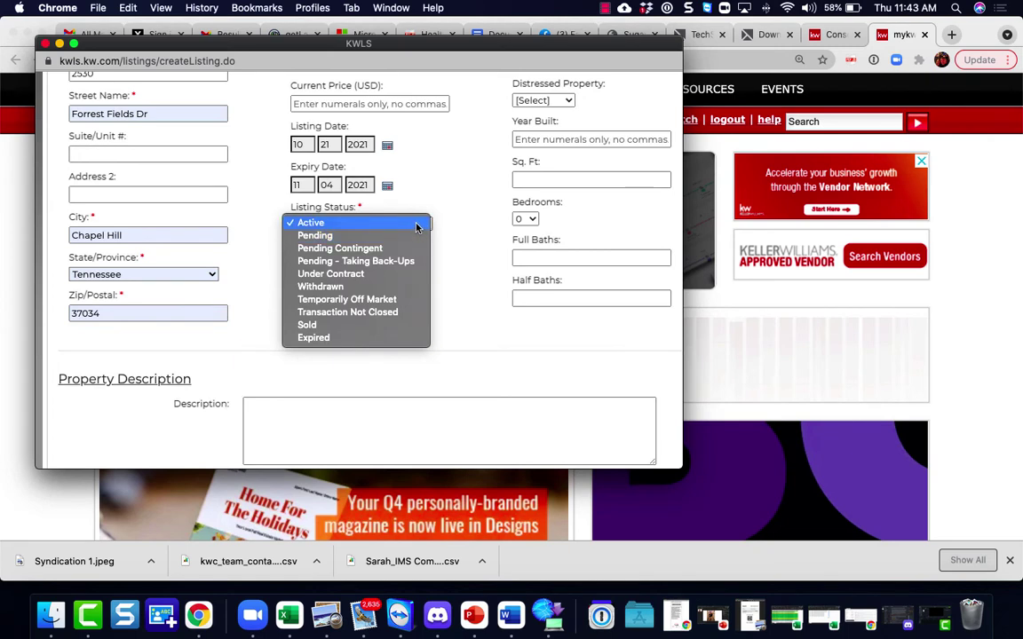
left_click(416, 224)
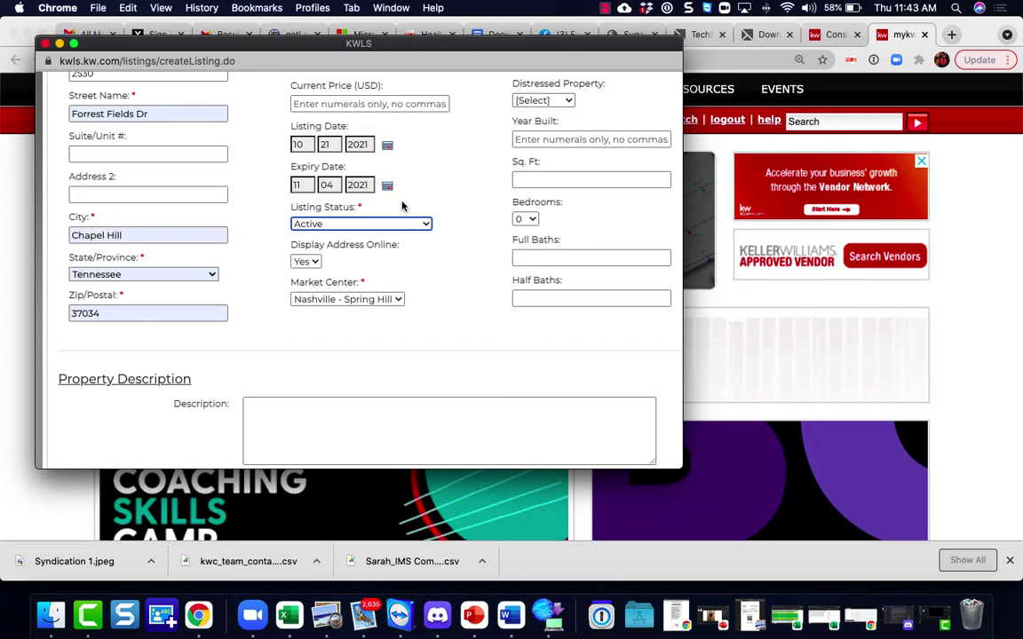
scroll(388, 237, "down", 1)
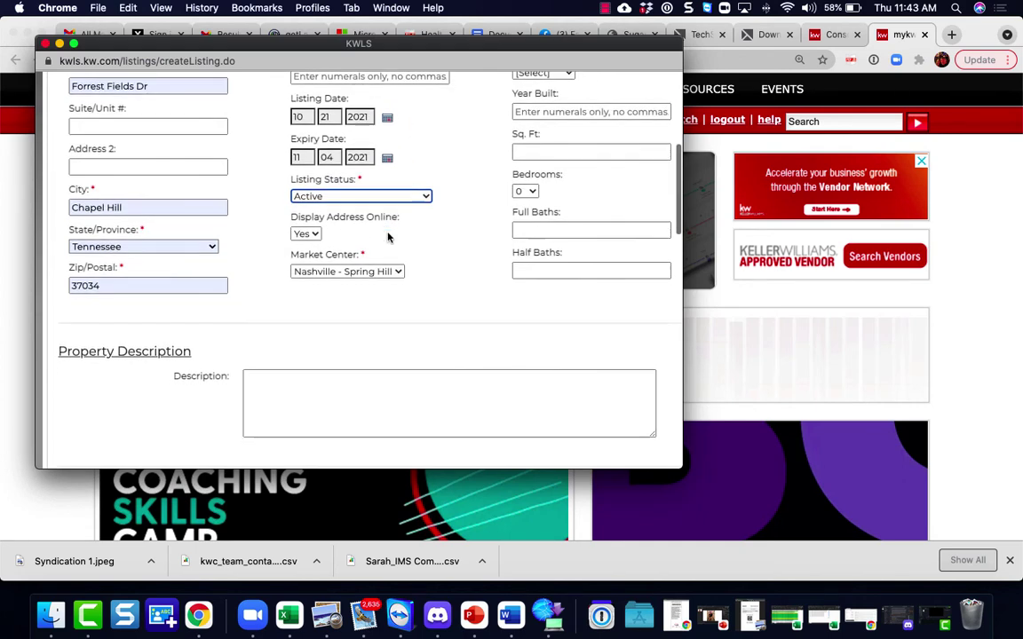
scroll(388, 237, "down", 5)
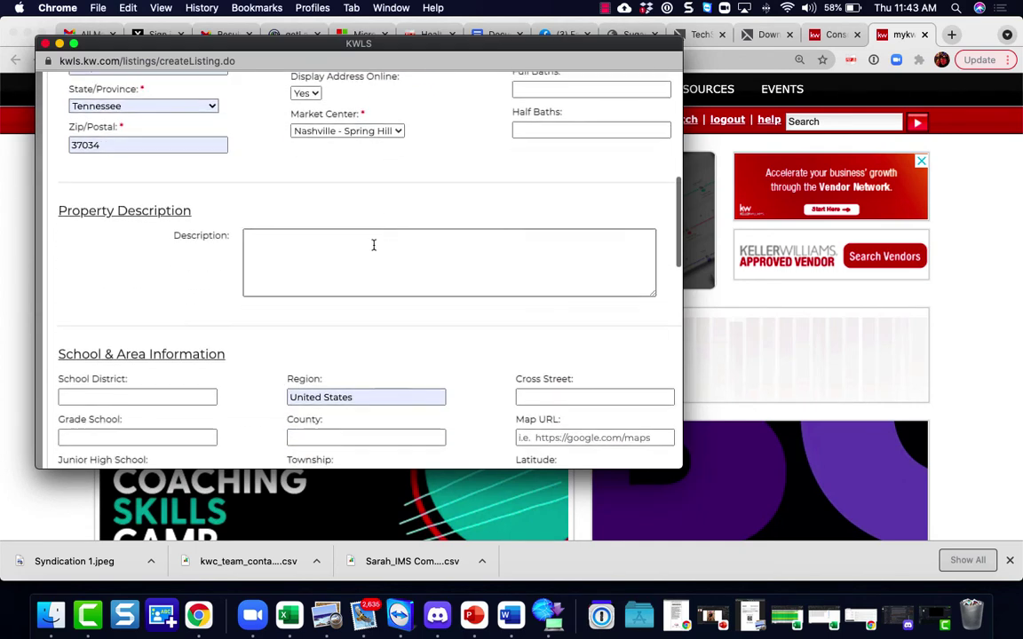
left_click(373, 245)
Step: Submit the completed listing form with Next to reach the MLS information page
scroll(341, 252, "down", 3)
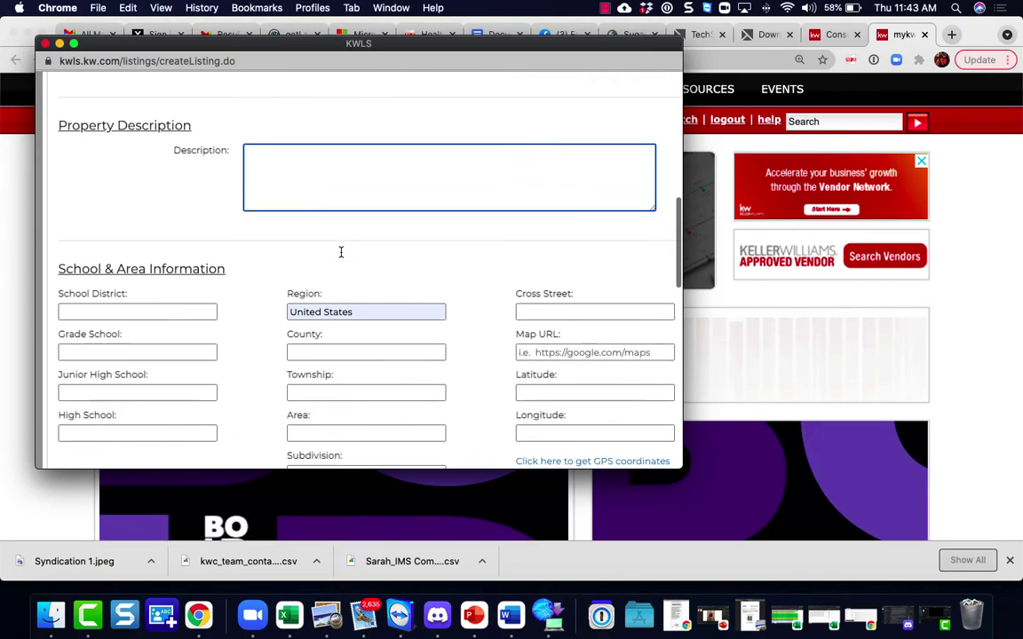
scroll(340, 252, "down", 6)
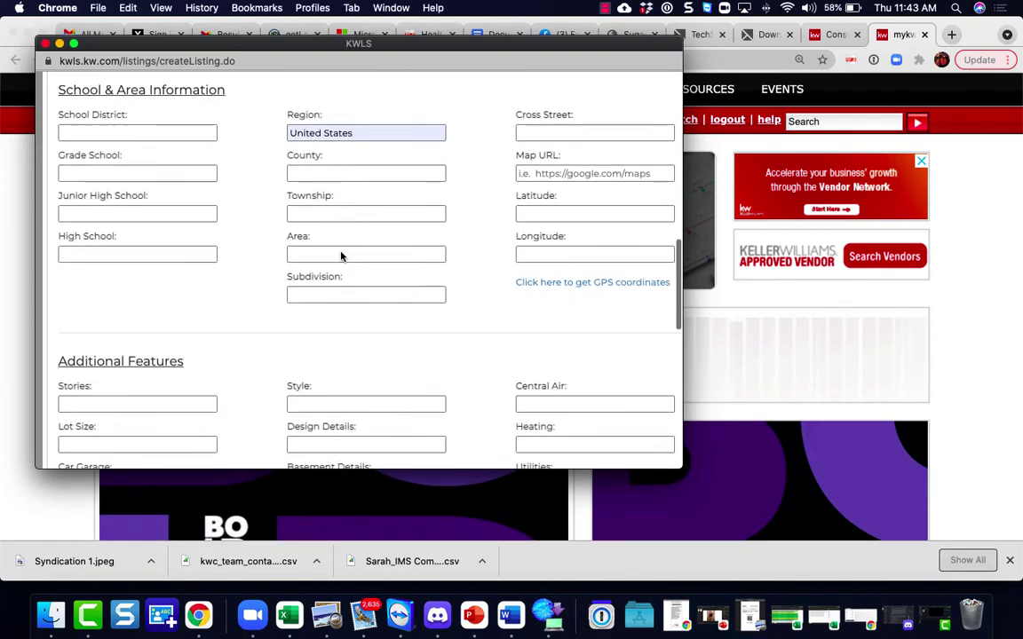
scroll(341, 256, "down", 2)
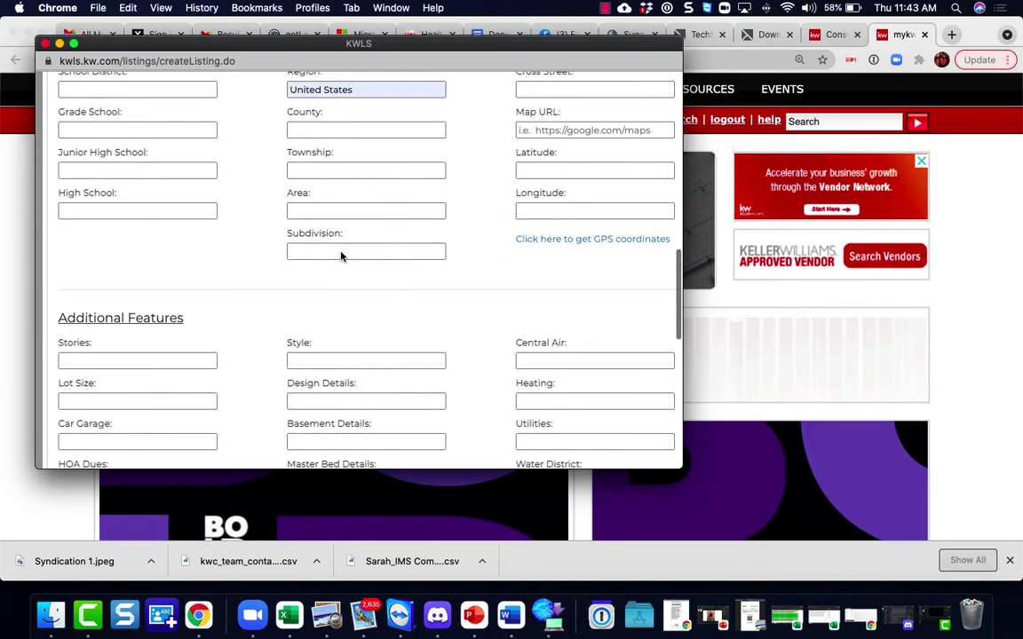
scroll(340, 256, "down", 6)
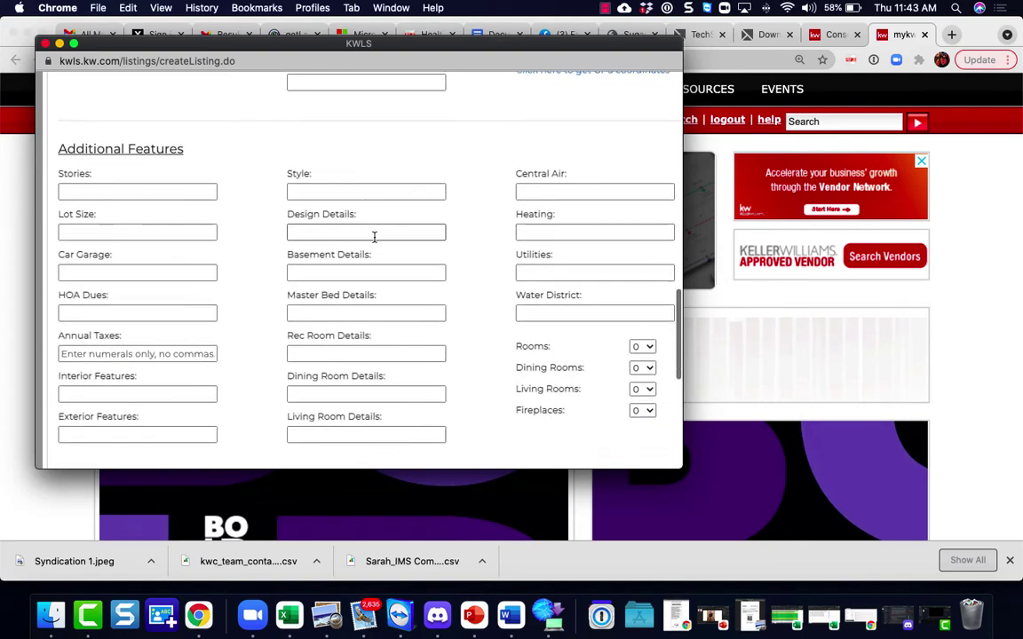
scroll(373, 237, "up", 2)
scroll(374, 237, "down", 2)
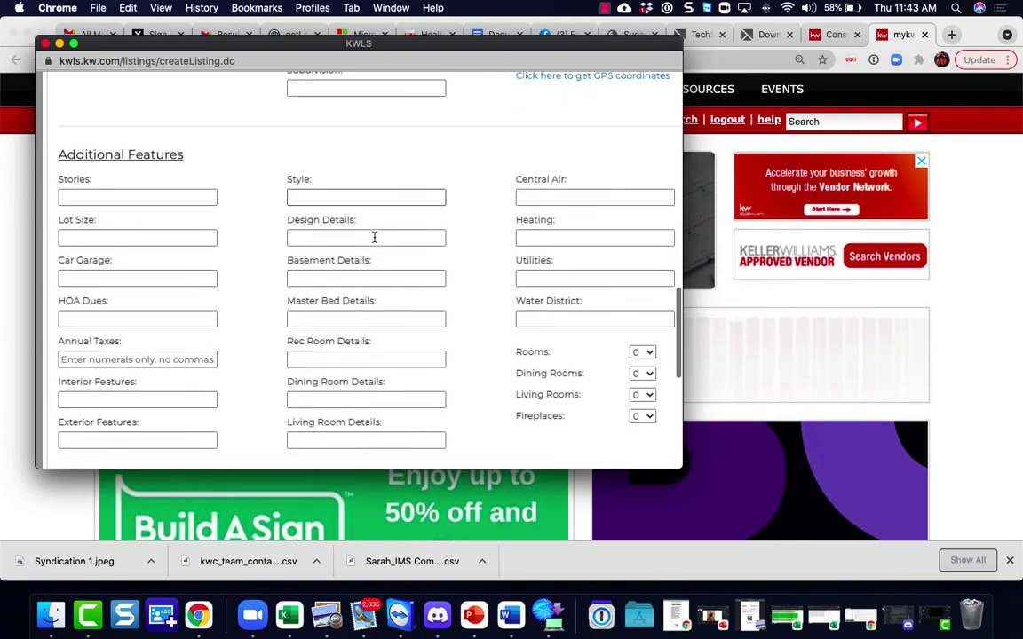
scroll(374, 237, "down", 10)
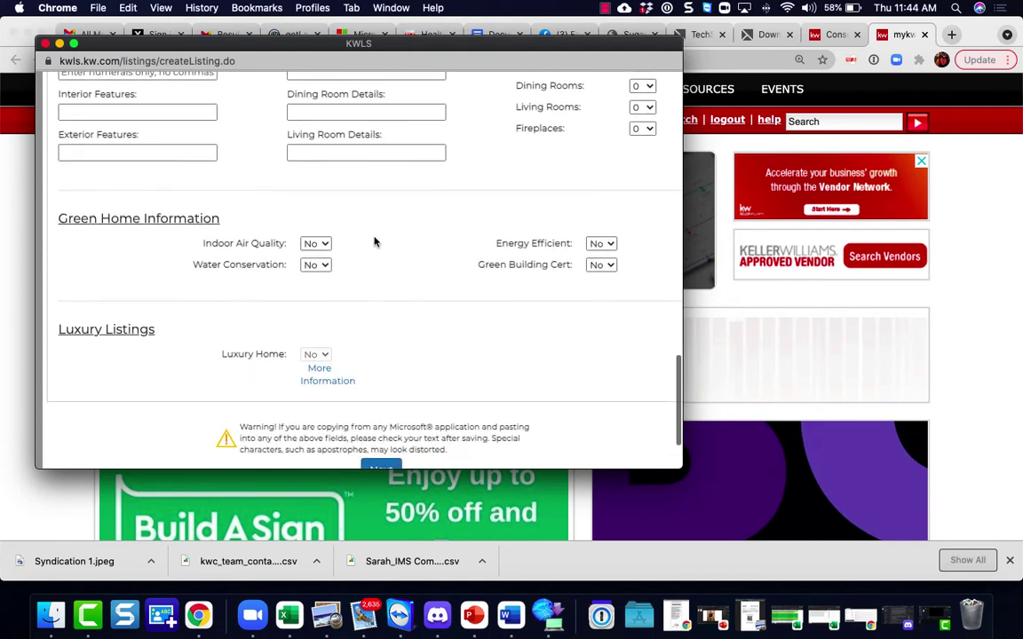
scroll(374, 237, "down", 2)
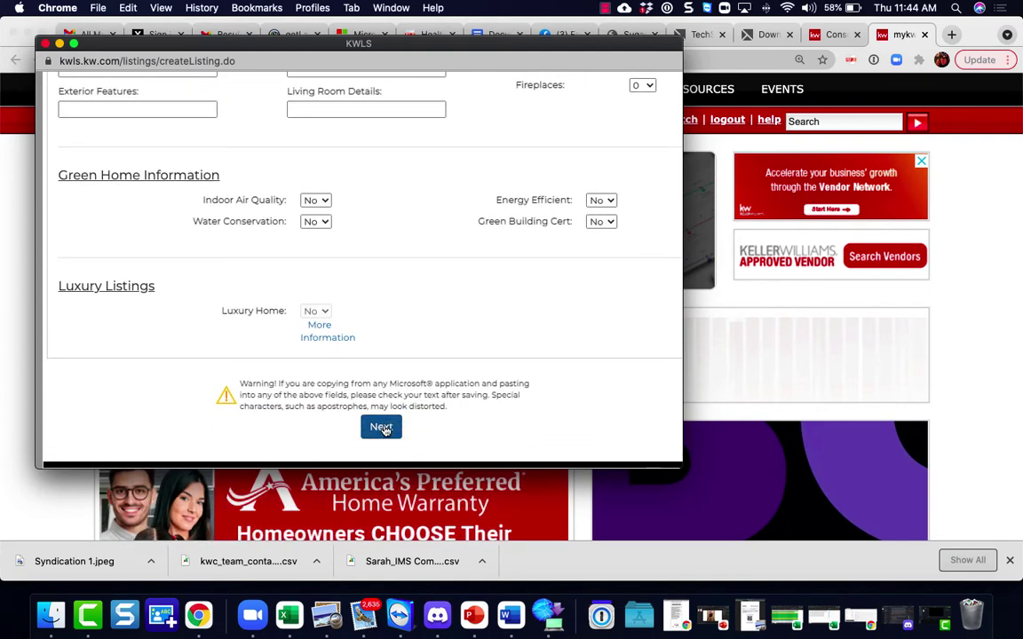
left_click(381, 427)
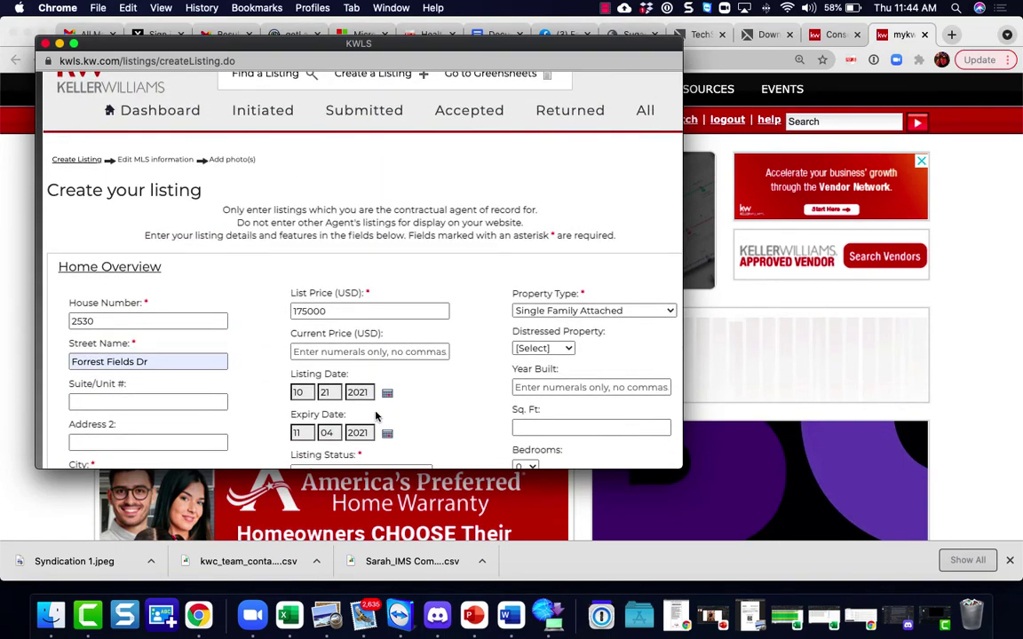
scroll(377, 408, "down", 15)
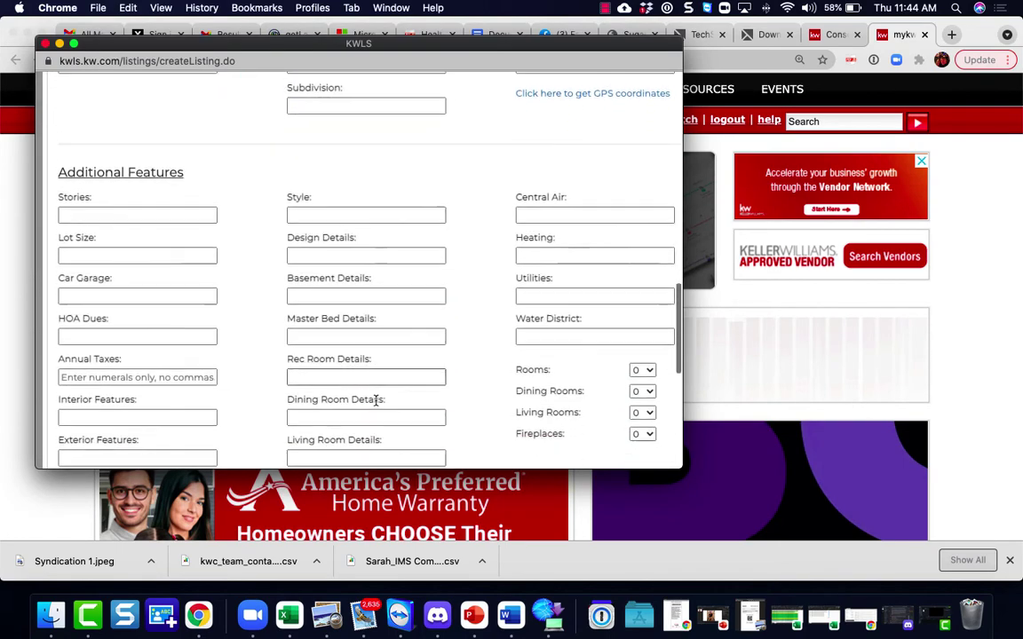
scroll(377, 402, "down", 5)
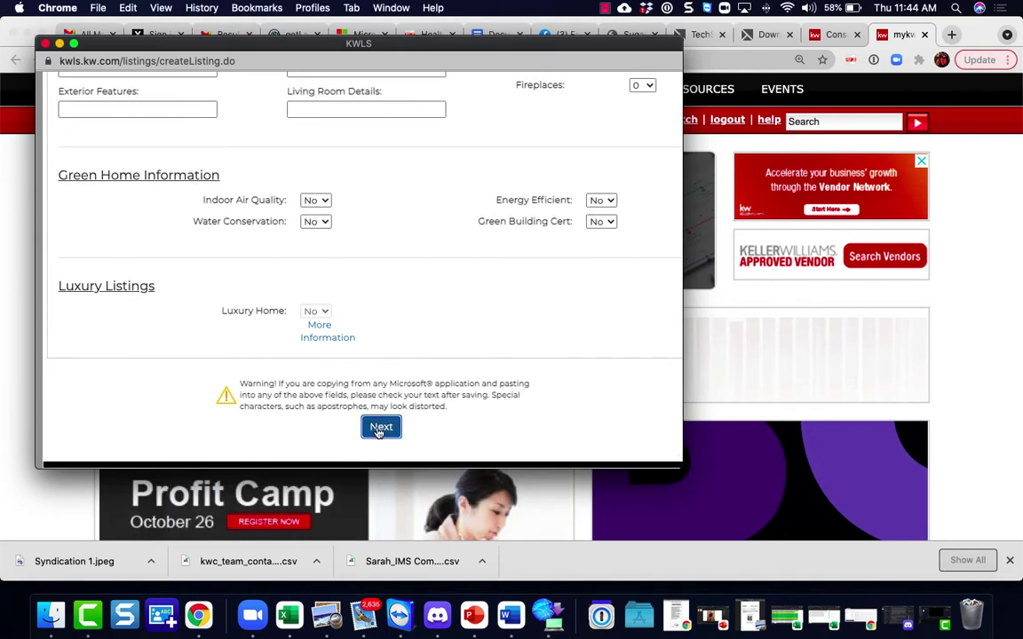
left_click(380, 430)
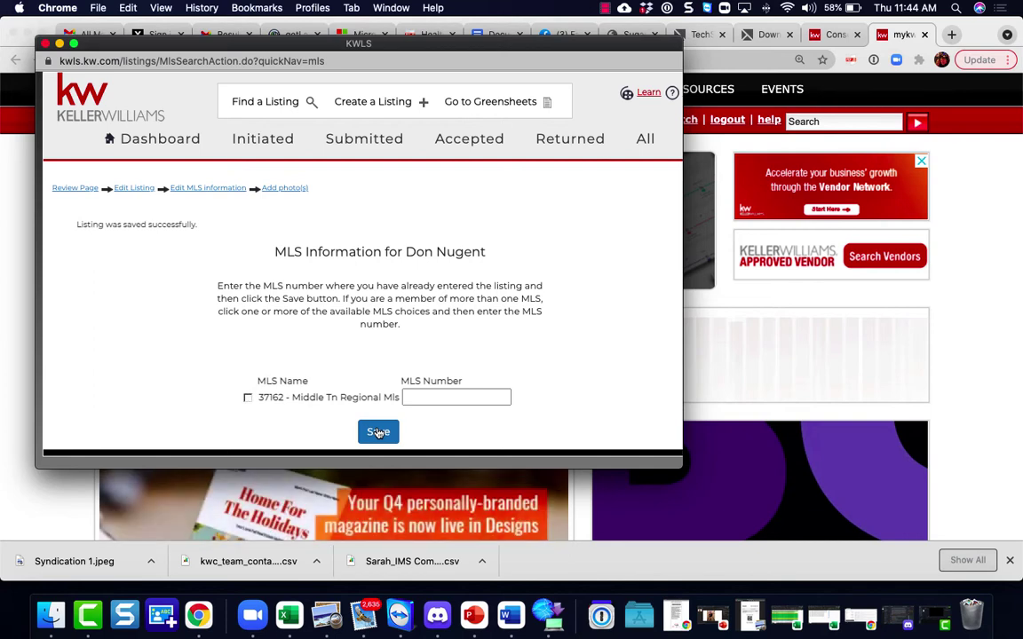
Step: Leave the Middle Tn Regional MLS unchecked with no MLS number and save
left_click(248, 398)
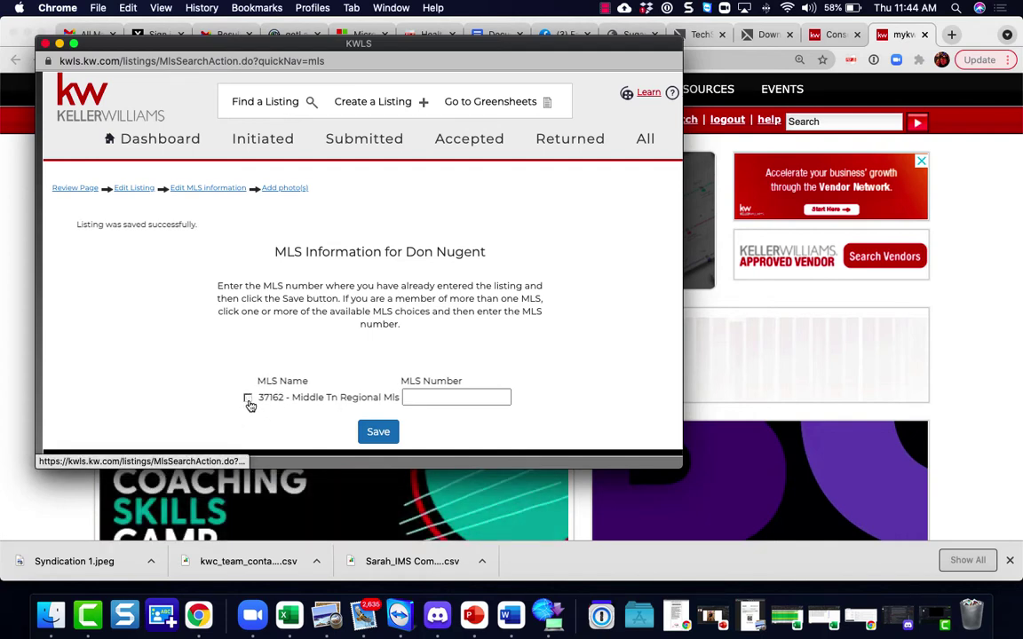
left_click(249, 400)
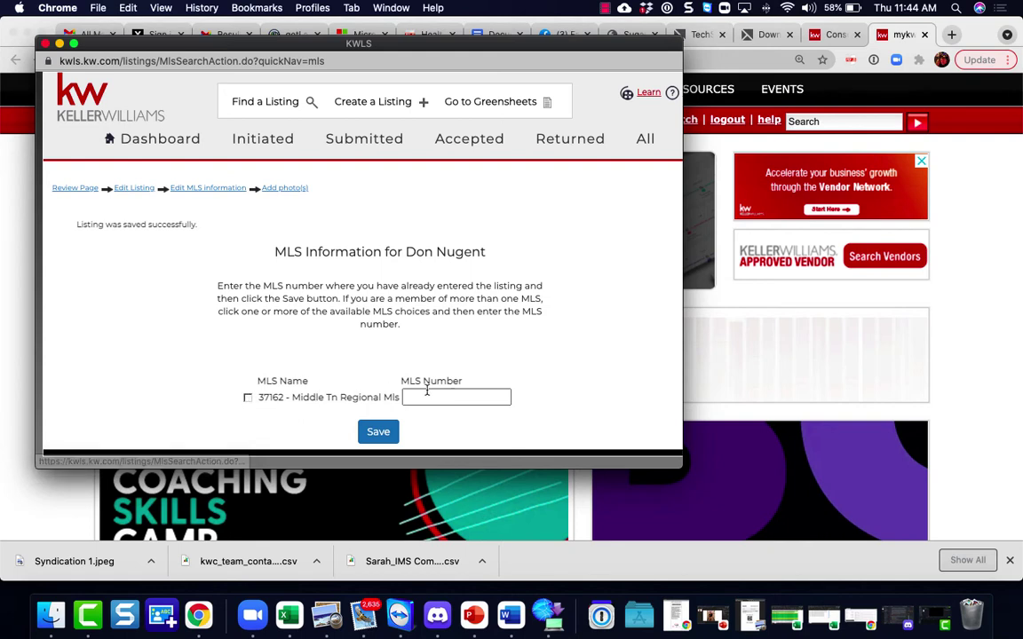
left_click(378, 433)
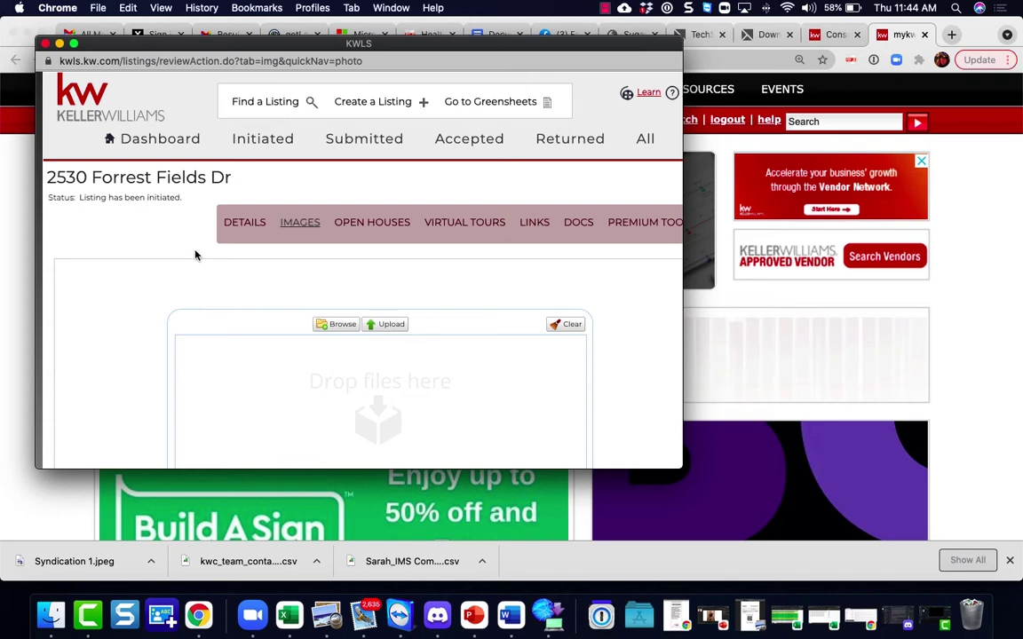
Step: Look over the listing's Open Houses section
scroll(334, 354, "down", 5)
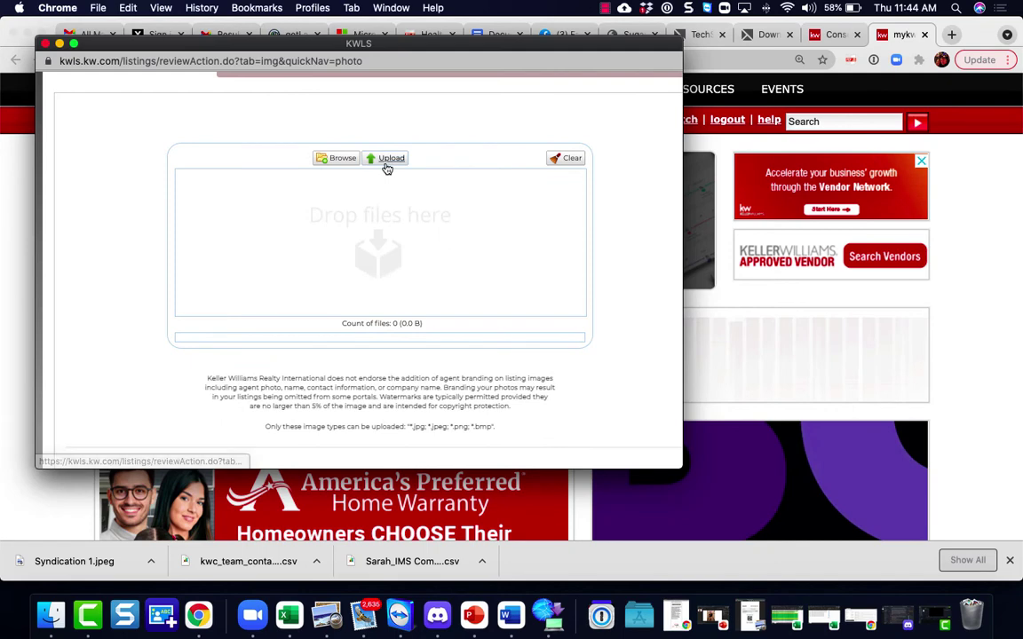
scroll(390, 300, "up", 5)
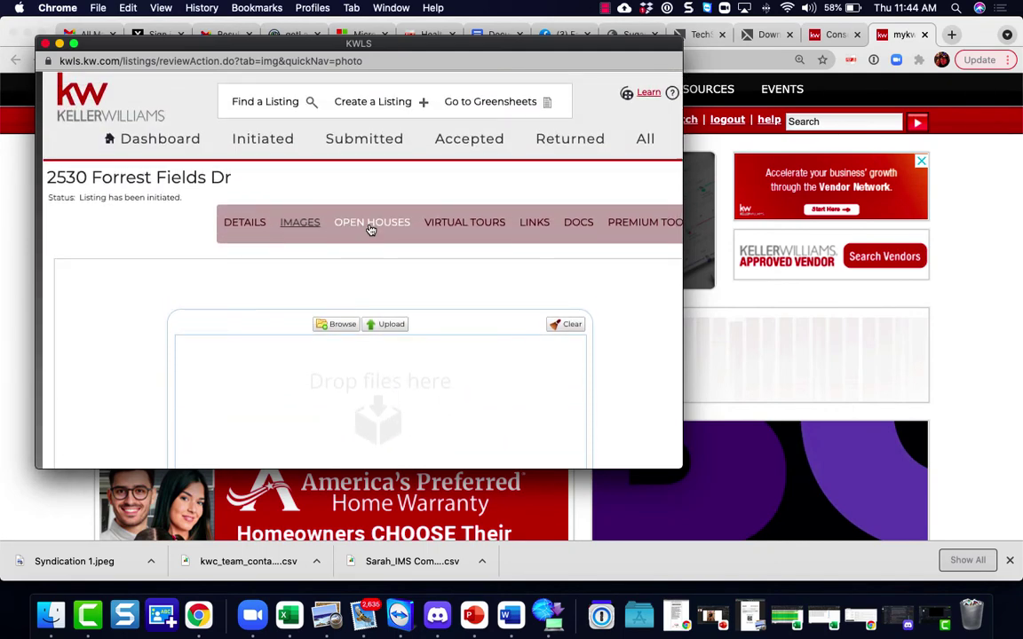
left_click(371, 227)
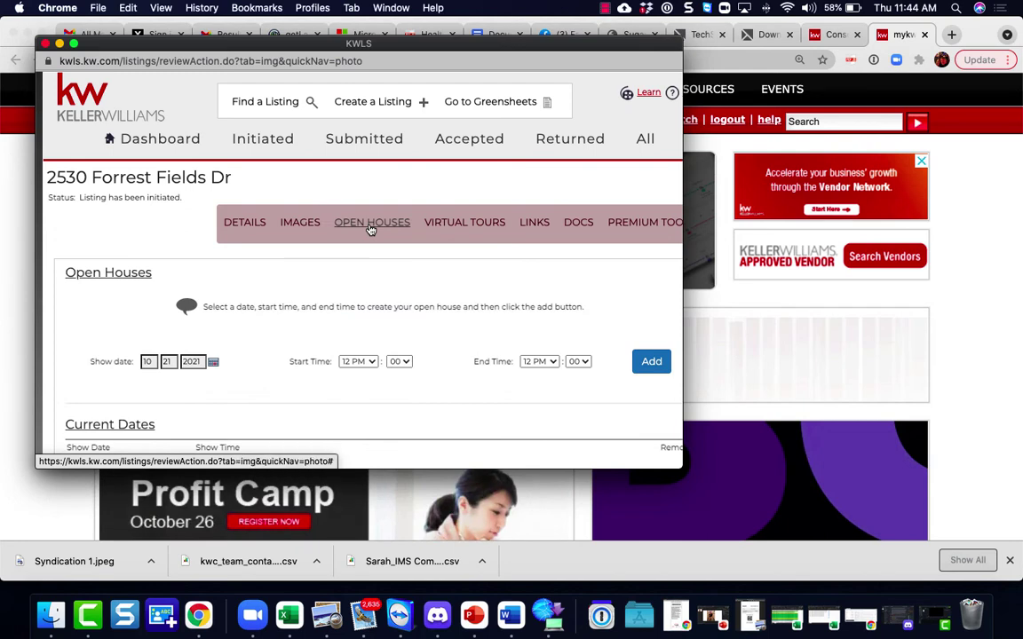
scroll(396, 305, "down", 1)
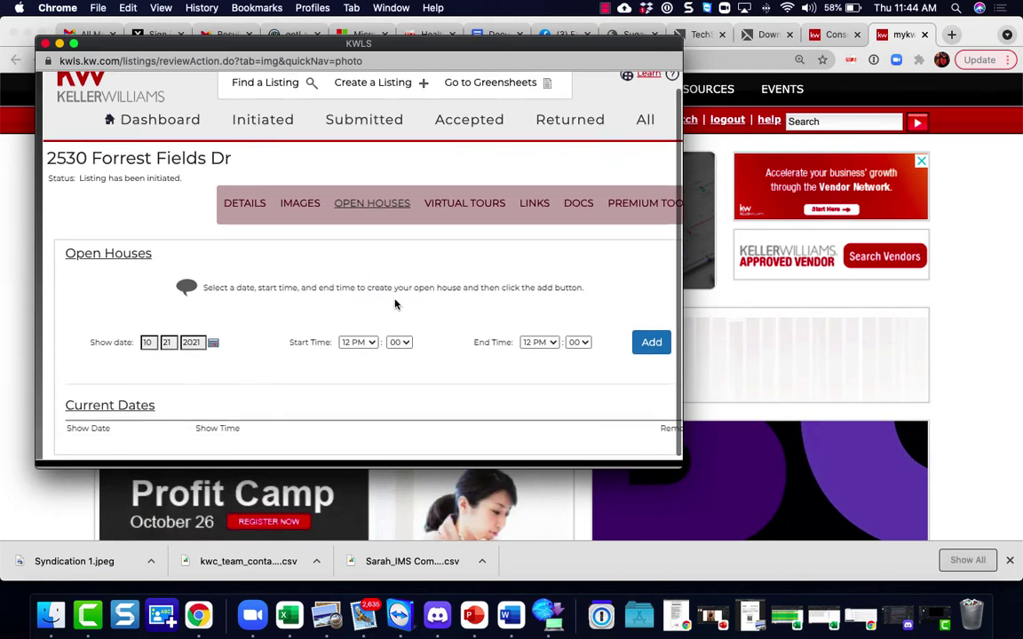
scroll(396, 305, "up", 1)
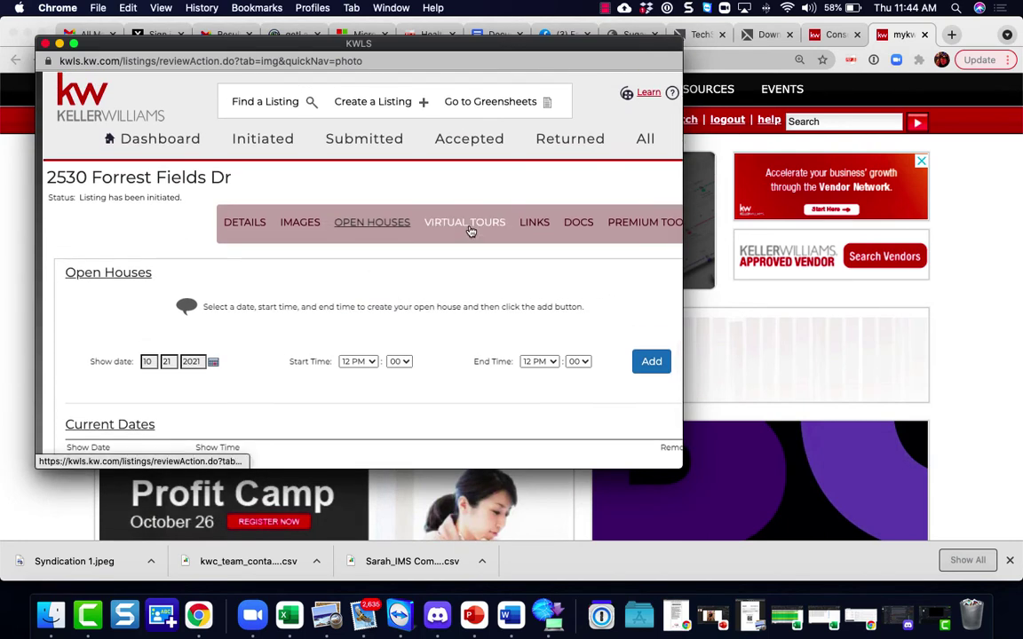
Step: Review the Links and Docs sections, finishing on the Images upload page
left_click(536, 225)
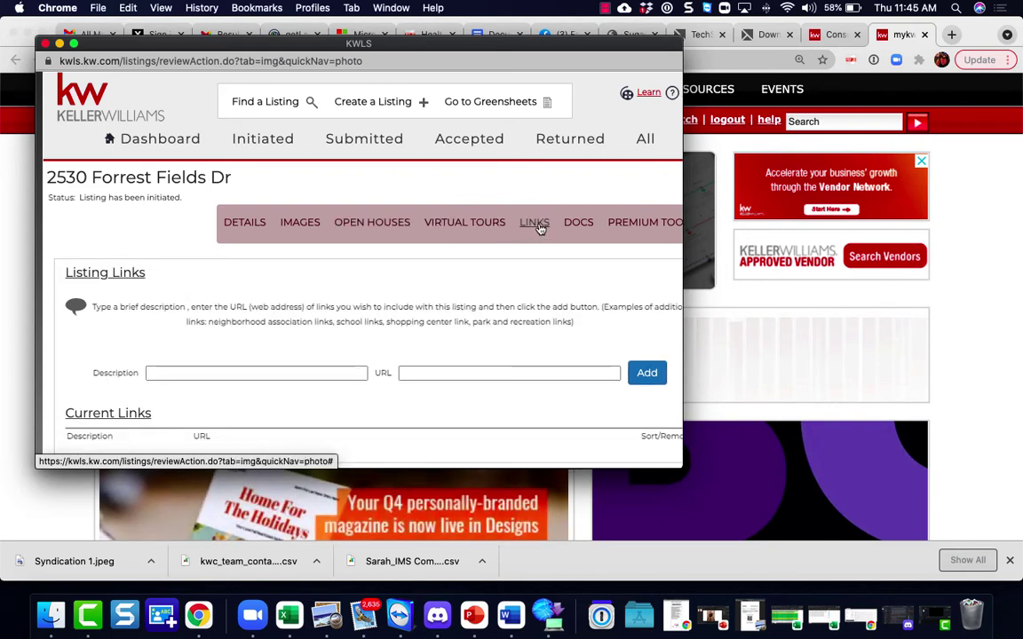
left_click(577, 222)
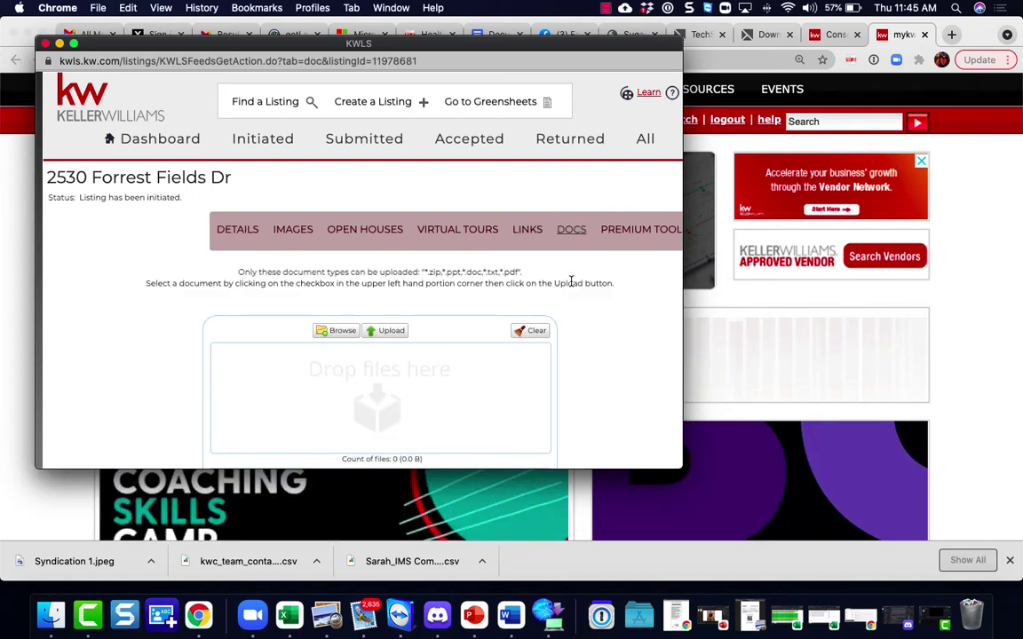
scroll(571, 282, "down", 4)
scroll(571, 282, "up", 4)
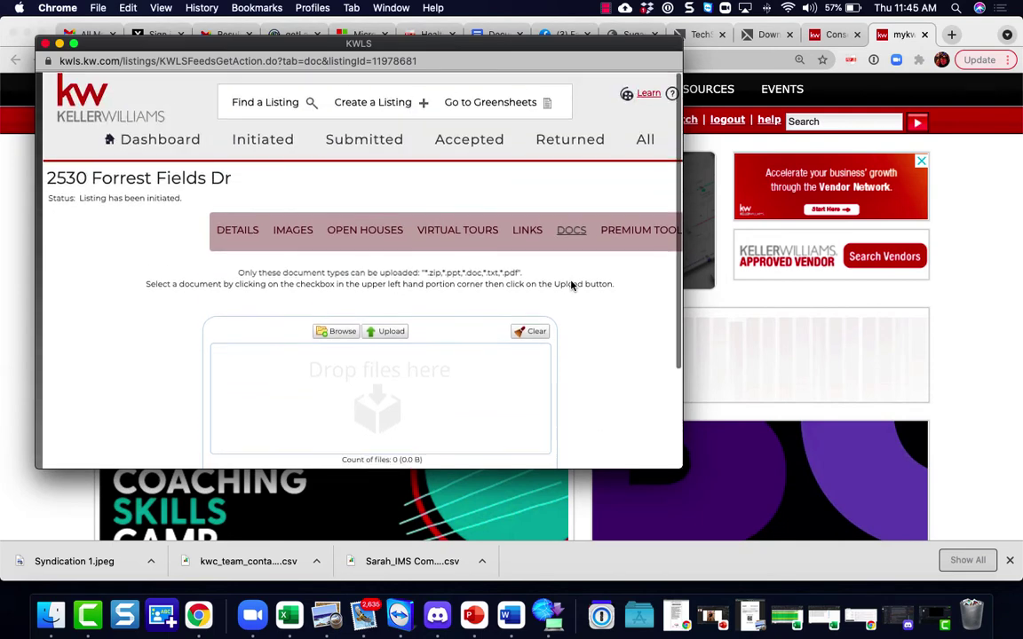
left_click(290, 238)
scroll(297, 263, "down", 2)
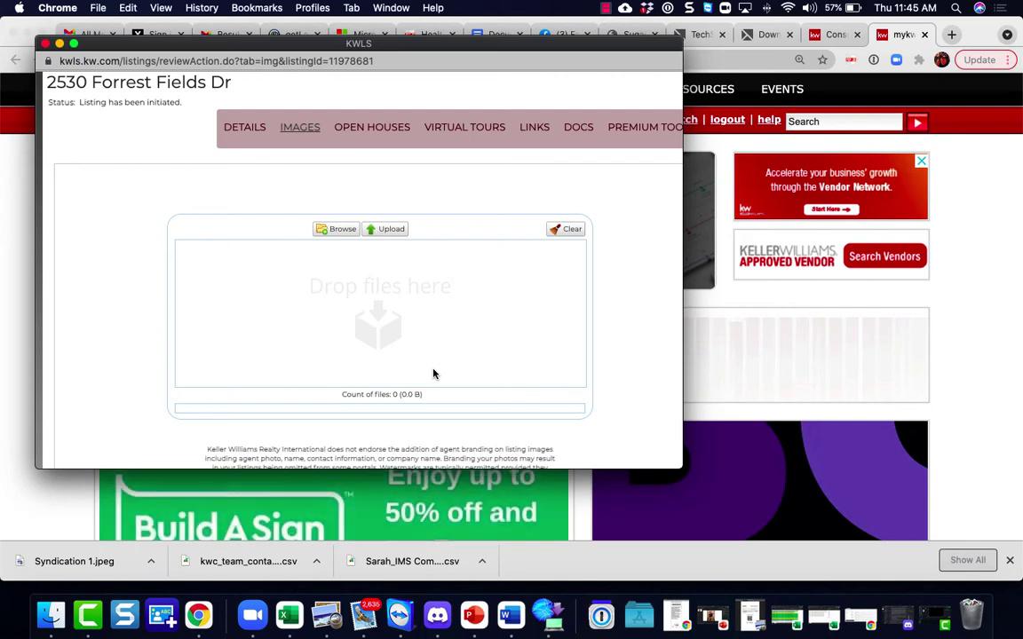
scroll(434, 374, "up", 2)
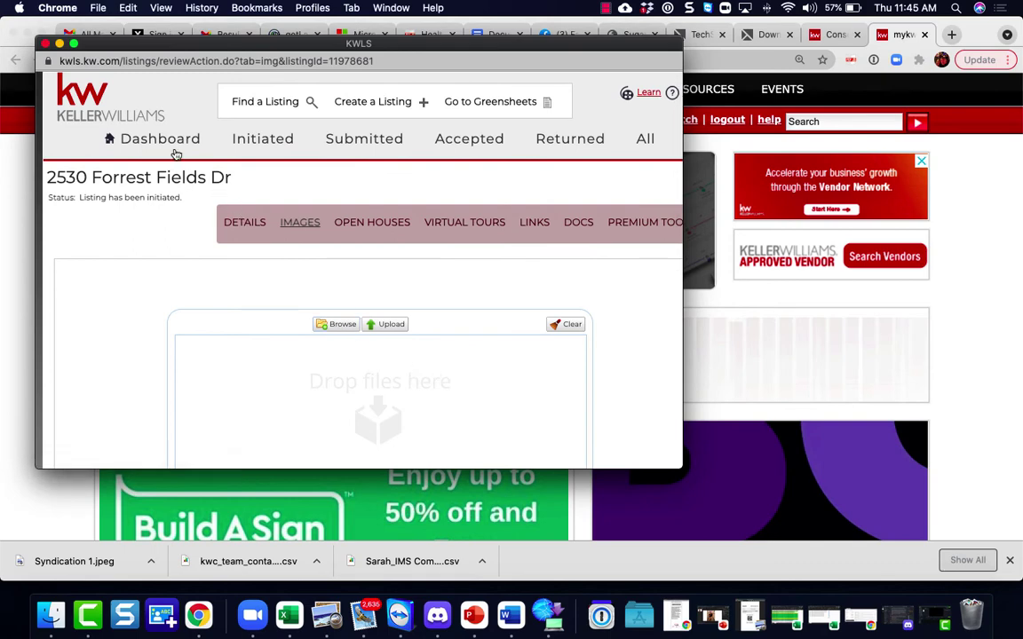
Step: Enable ListHub syndication for the Nashville - Spring Hill market center from the dashboard
left_click(169, 139)
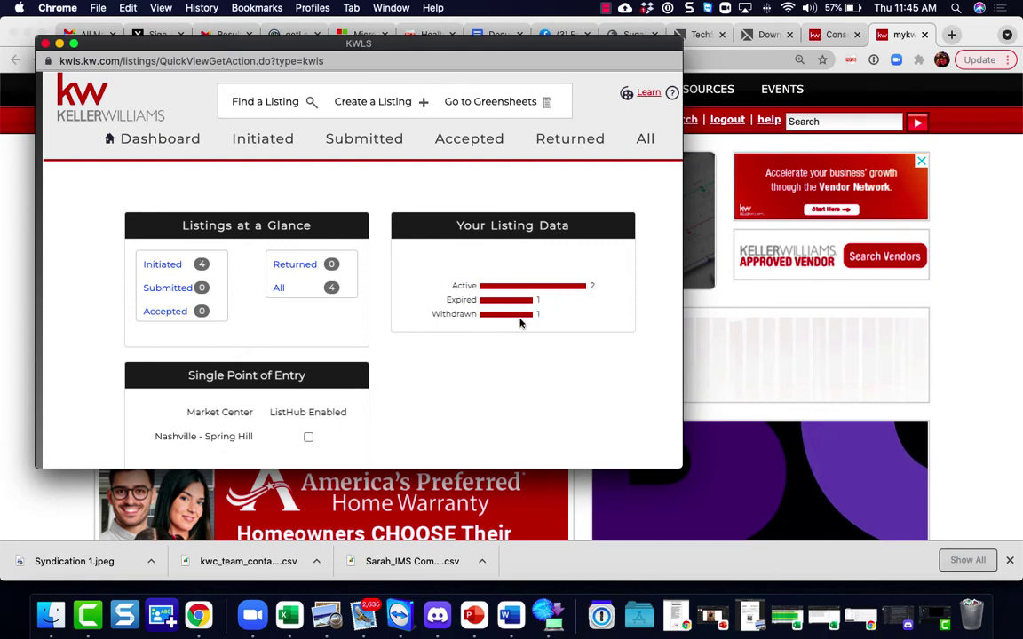
scroll(488, 322, "down", 1)
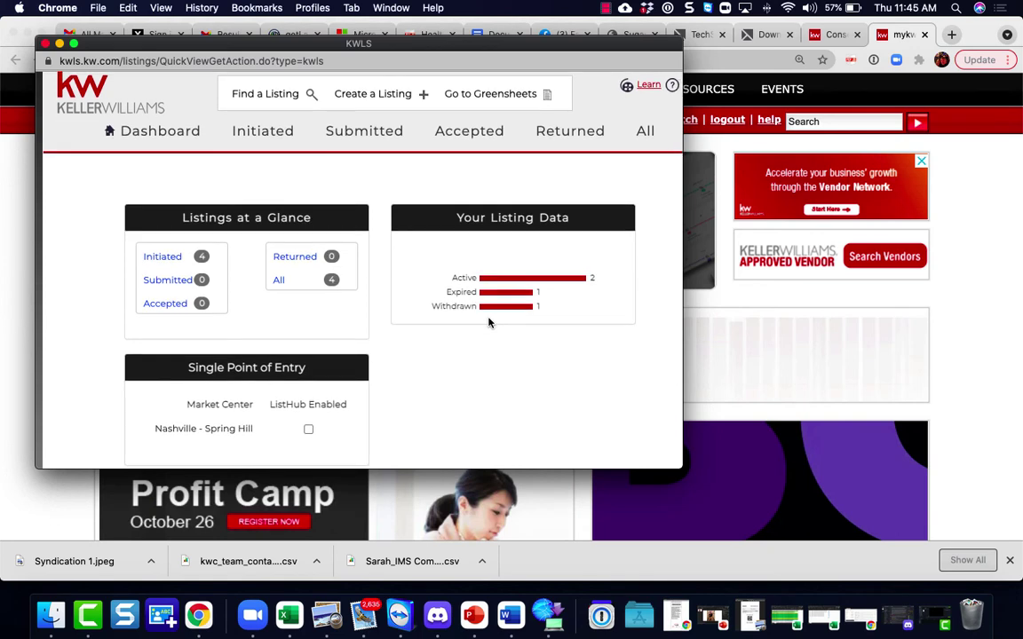
scroll(489, 322, "down", 2)
scroll(488, 322, "down", 3)
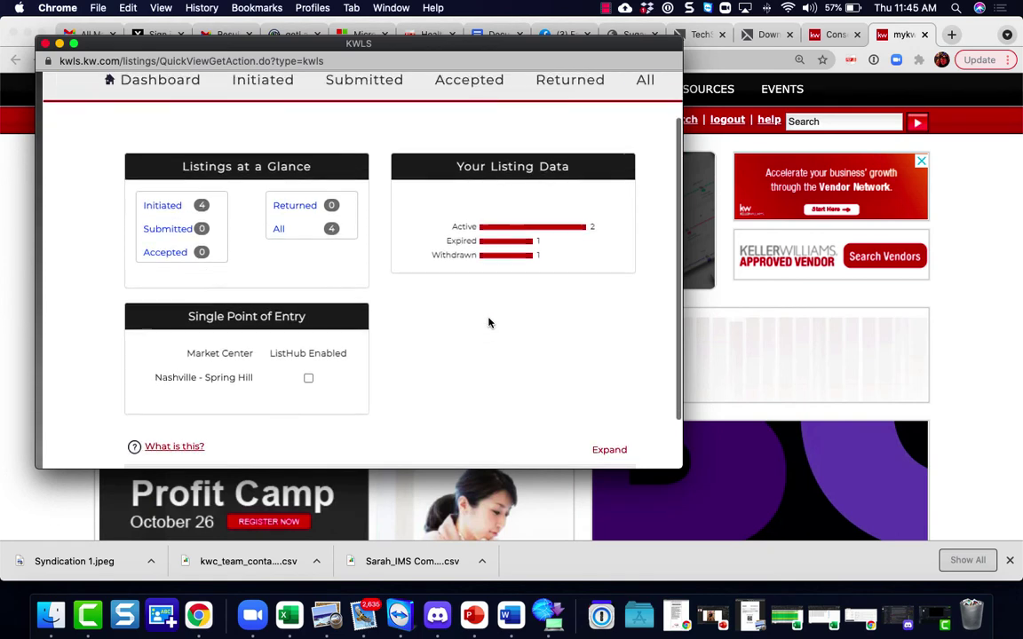
scroll(488, 323, "up", 3)
scroll(489, 322, "down", 2)
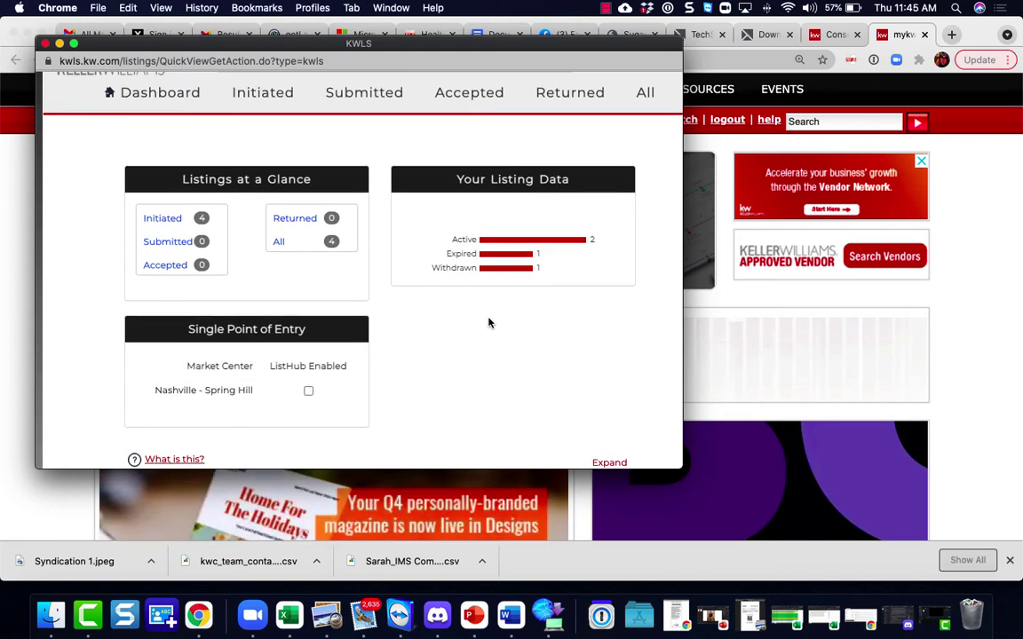
scroll(488, 322, "up", 1)
scroll(488, 322, "down", 3)
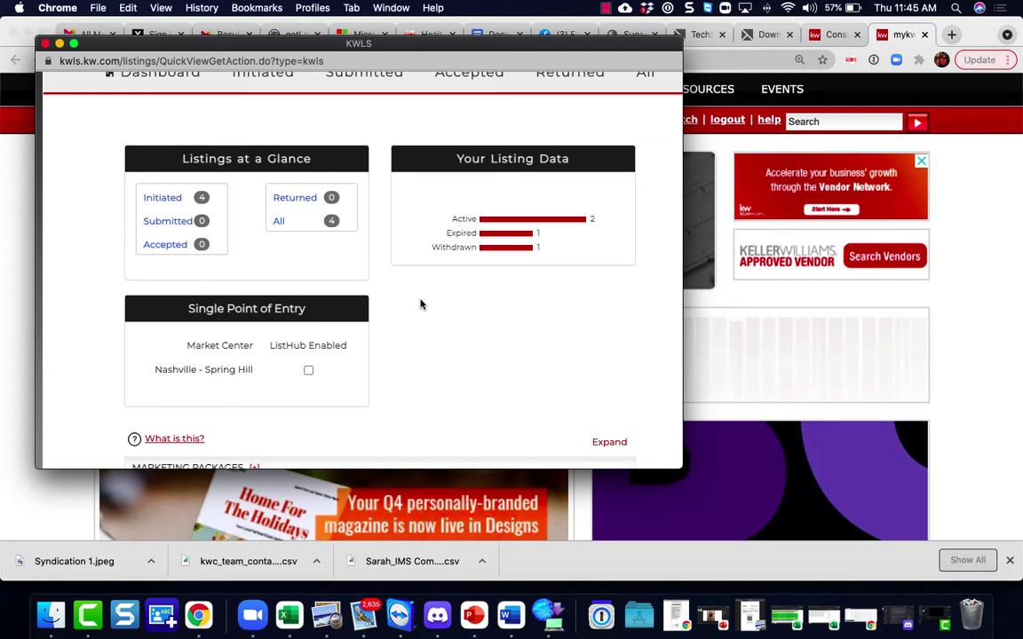
left_click(308, 371)
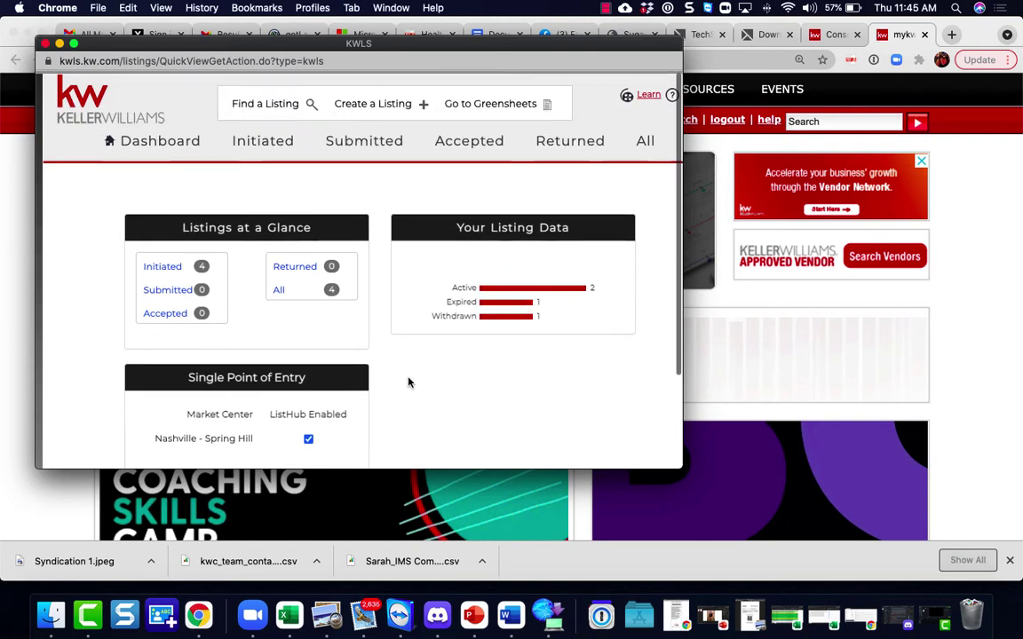
Step: Bring up the View Listings page showing all listings
scroll(408, 383, "down", 3)
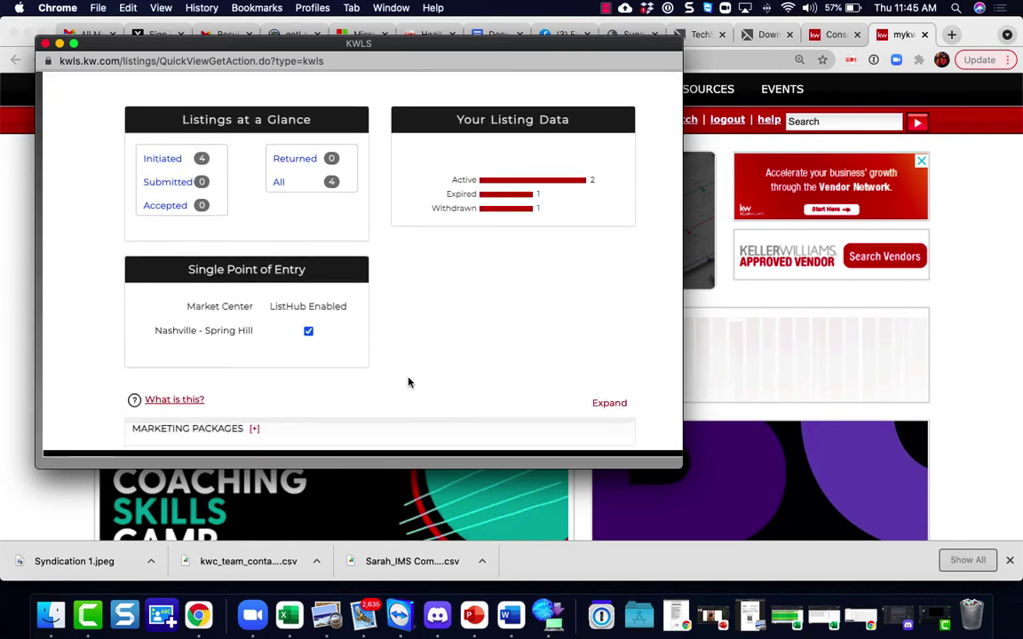
scroll(408, 383, "up", 3)
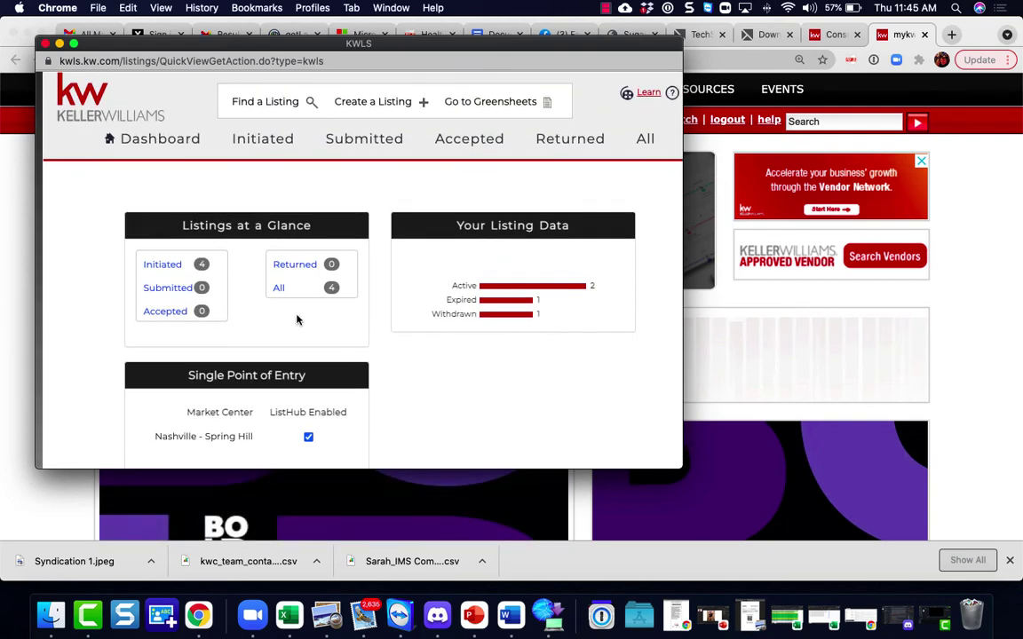
left_click(279, 291)
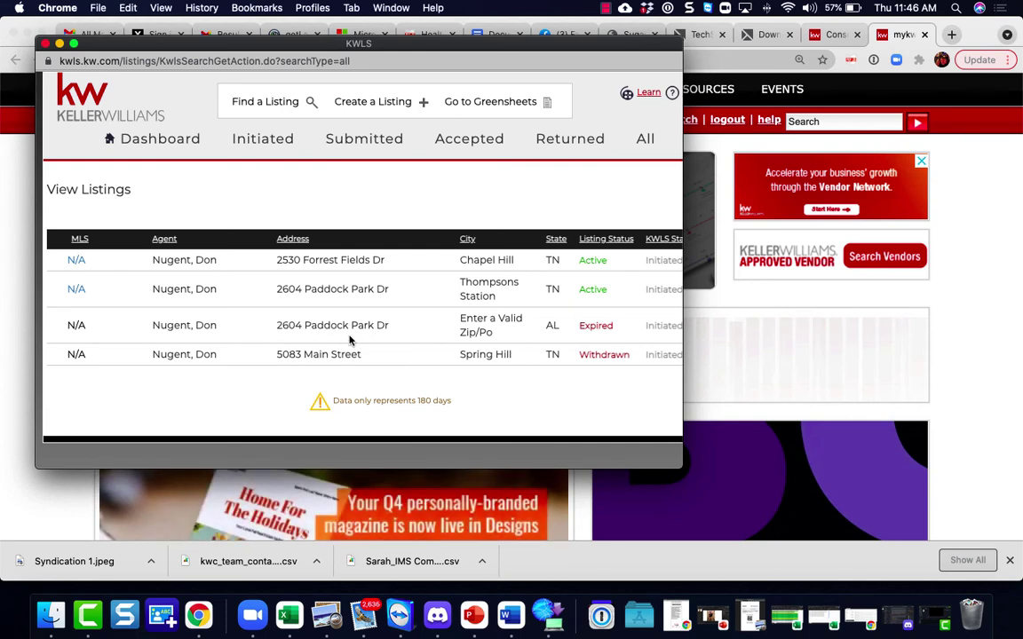
left_click(77, 357)
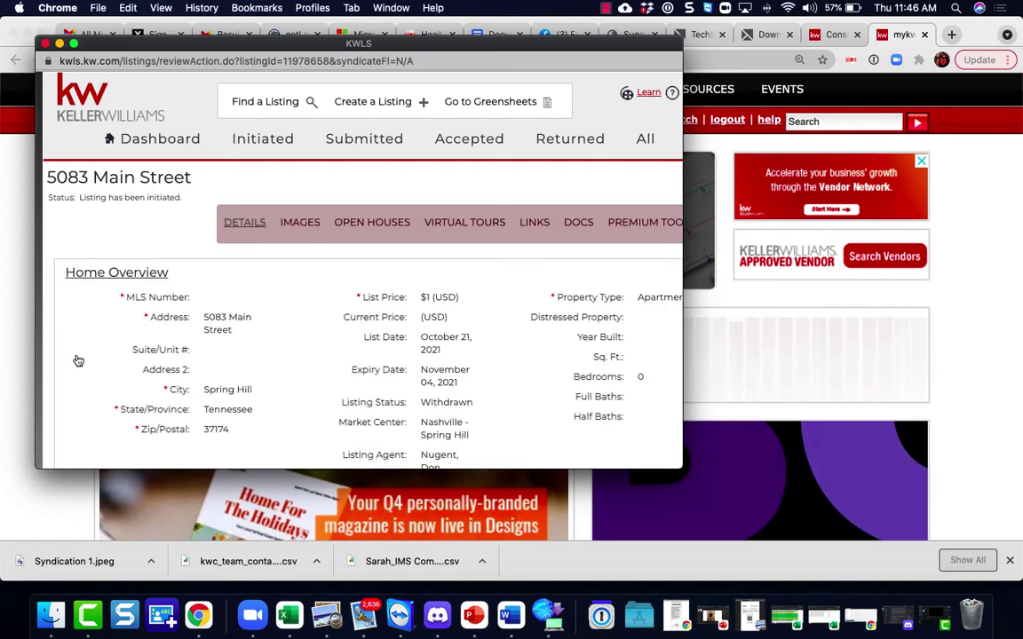
scroll(78, 360, "down", 3)
scroll(78, 361, "down", 15)
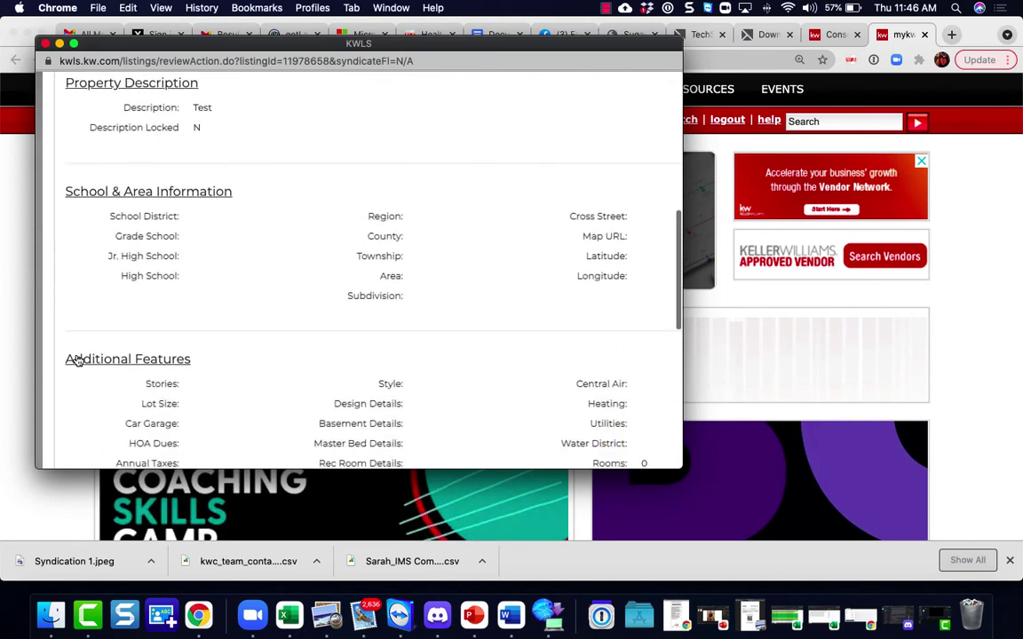
scroll(79, 360, "down", 1)
left_click(284, 416)
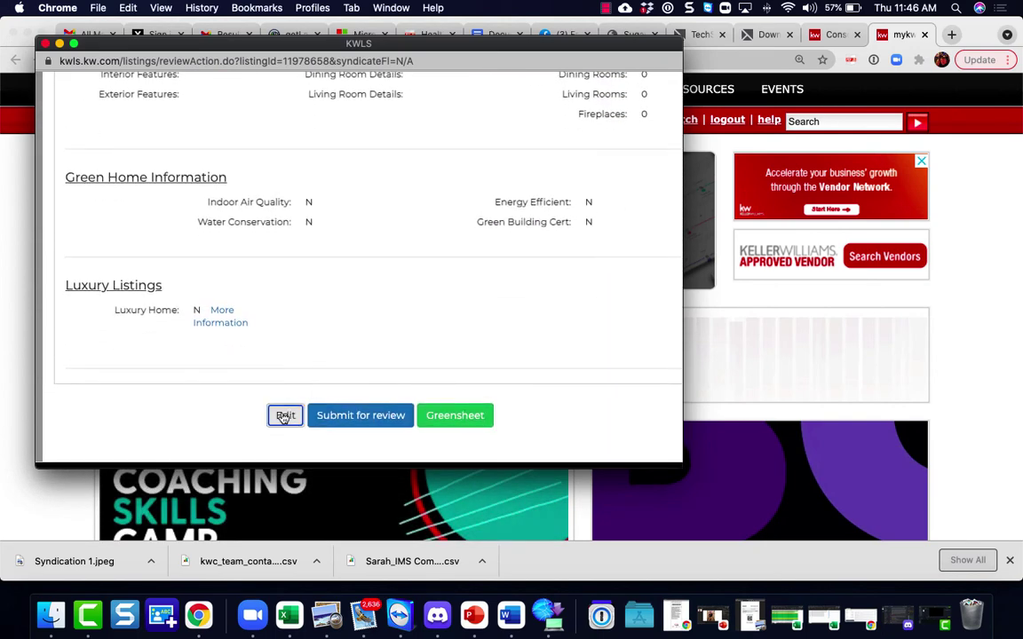
Step: Change the Listing Status from Withdrawn to Active and save the listing
scroll(320, 367, "down", 4)
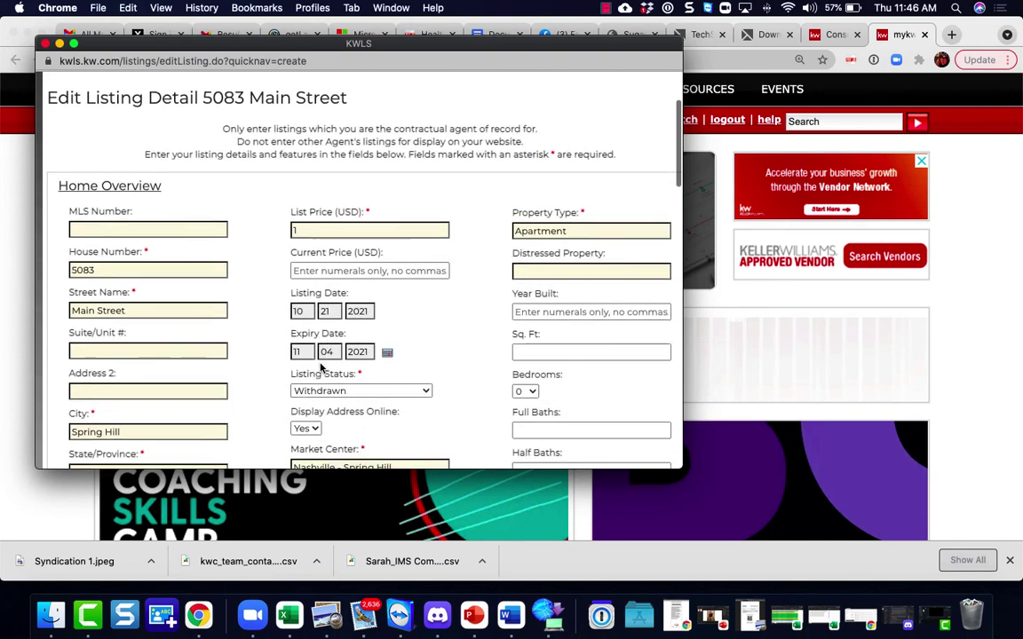
scroll(320, 366, "down", 1)
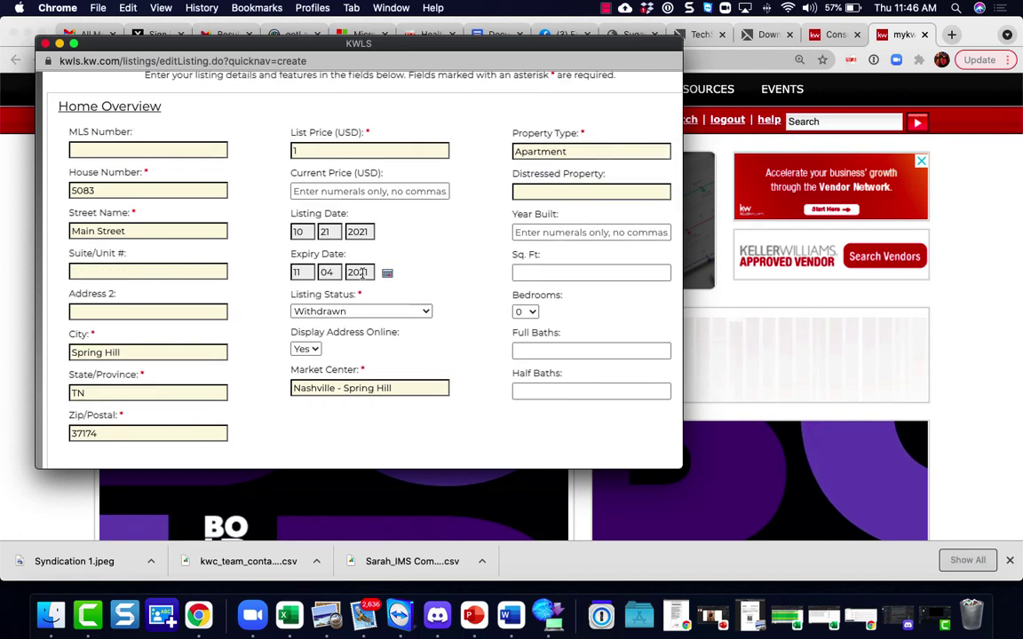
scroll(391, 273, "down", 3)
left_click(427, 248)
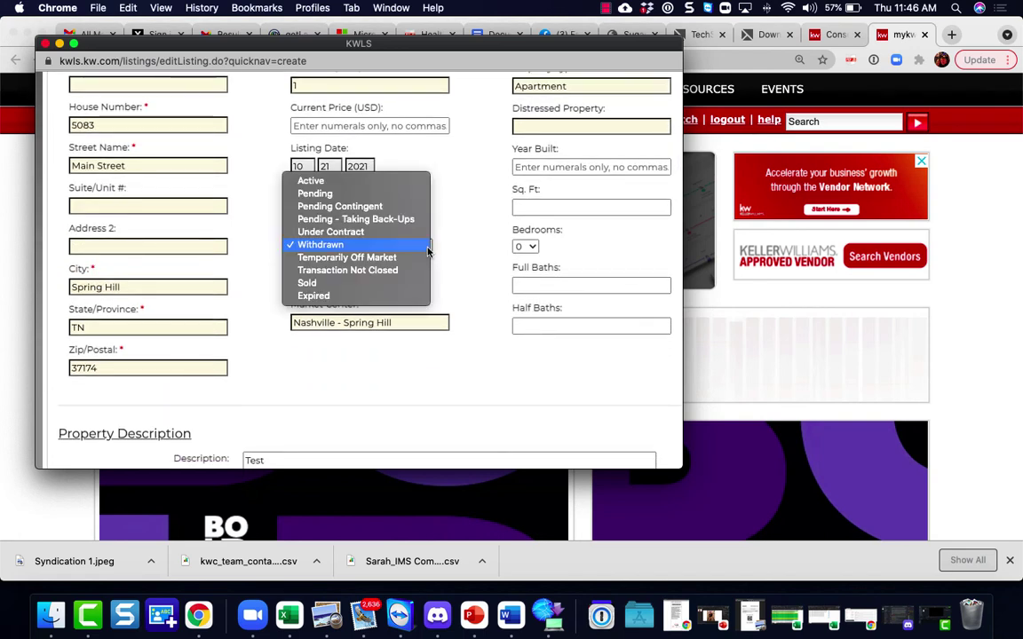
left_click(321, 182)
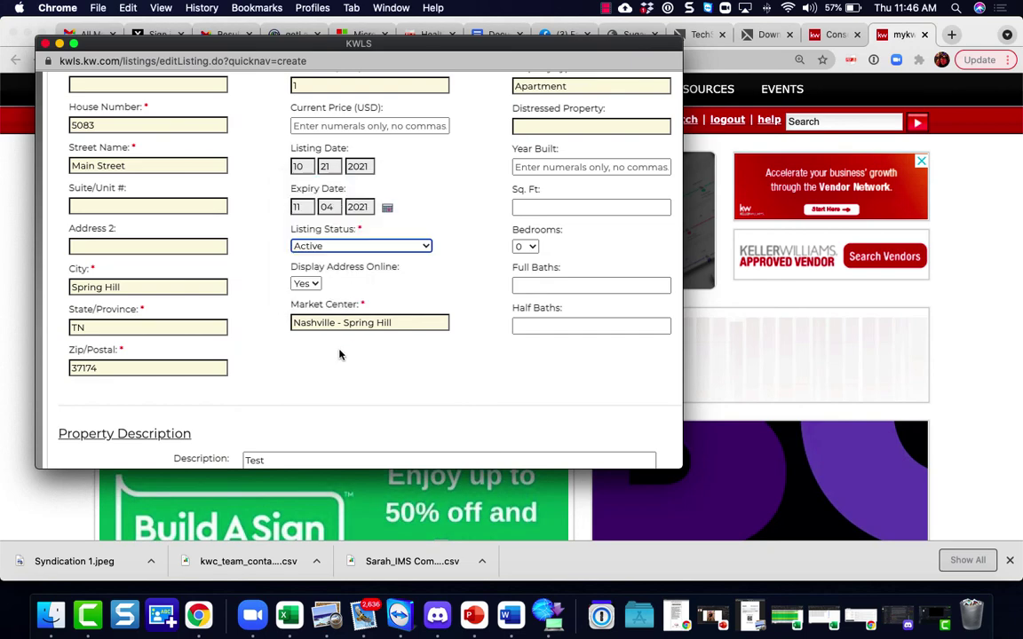
scroll(338, 355, "down", 15)
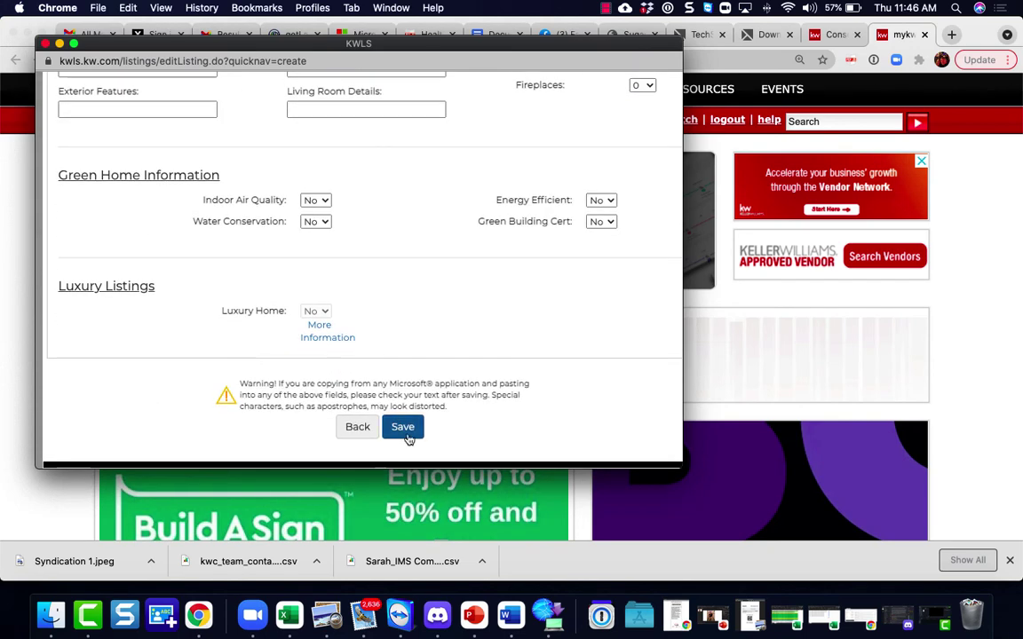
left_click(404, 428)
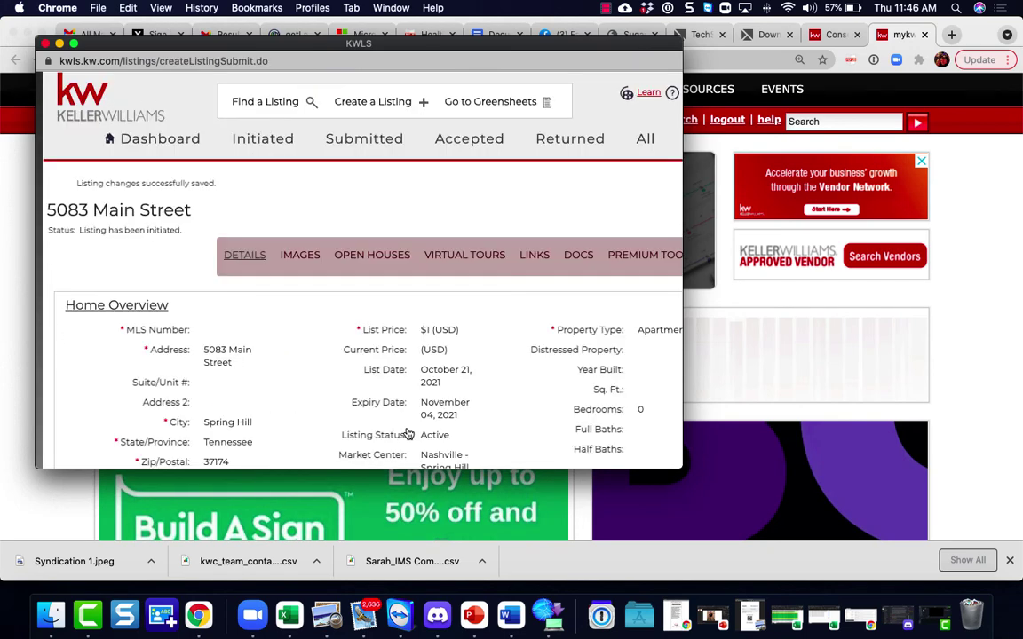
Step: Return to the dashboard and review listing data: 3 Active, 1 Expired, 4 initiated
left_click(165, 143)
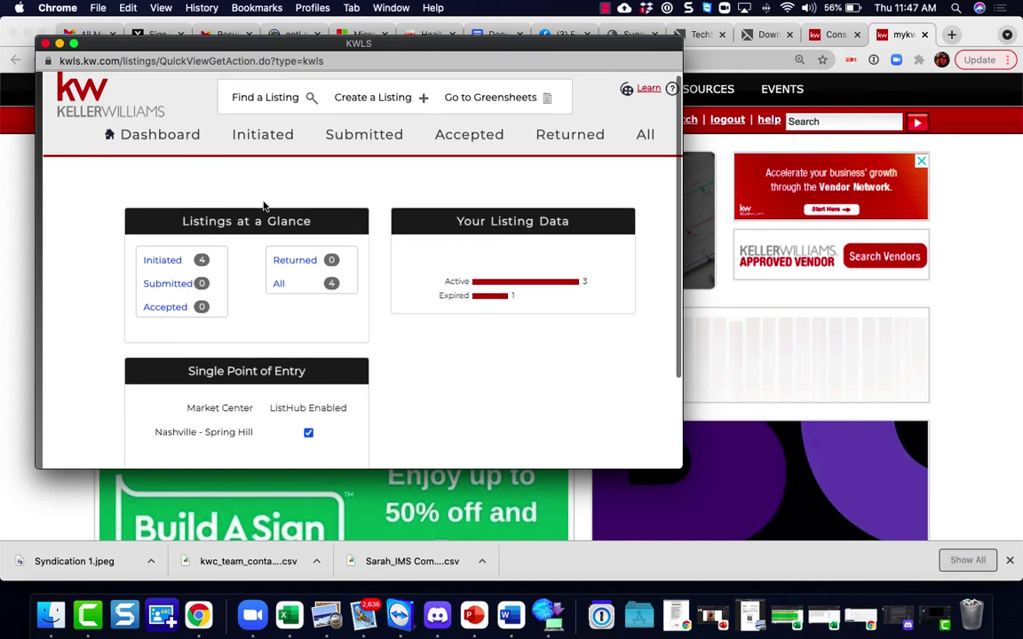
scroll(263, 205, "down", 1)
scroll(263, 203, "down", 3)
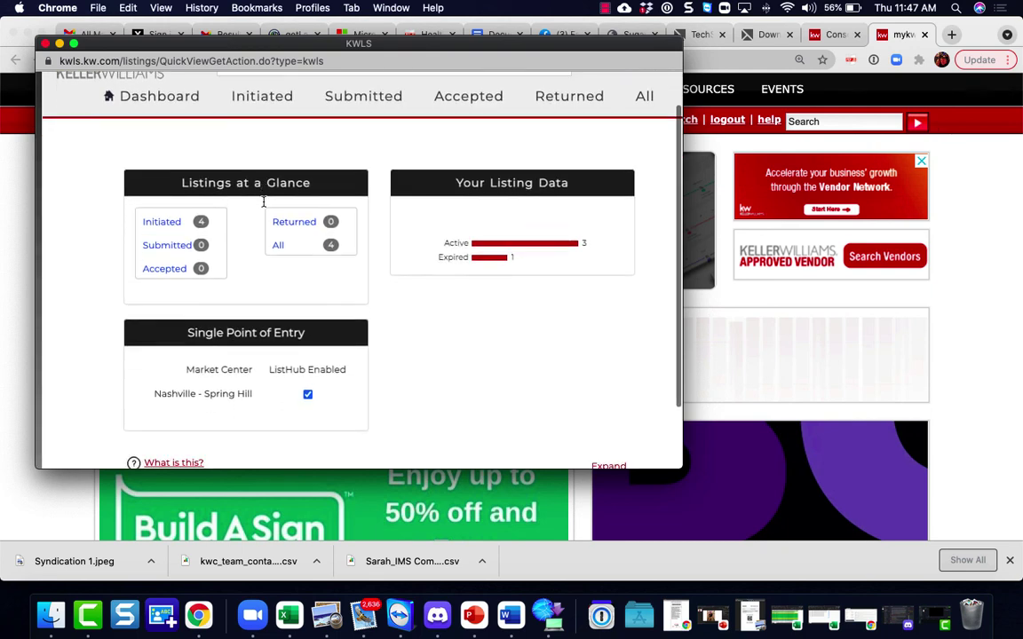
scroll(262, 205, "up", 4)
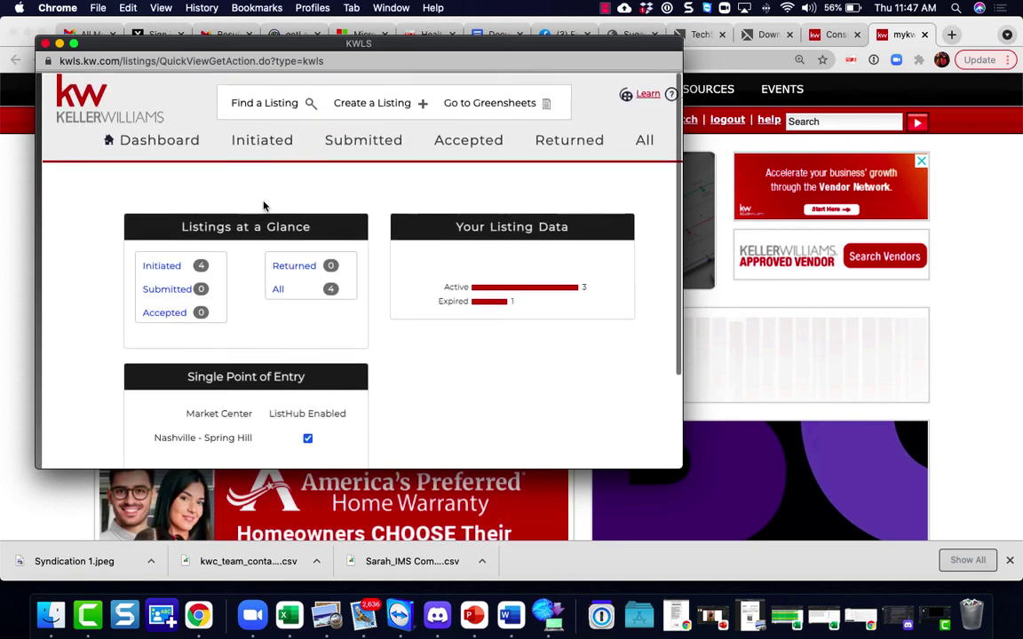
scroll(263, 205, "down", 4)
scroll(263, 205, "up", 4)
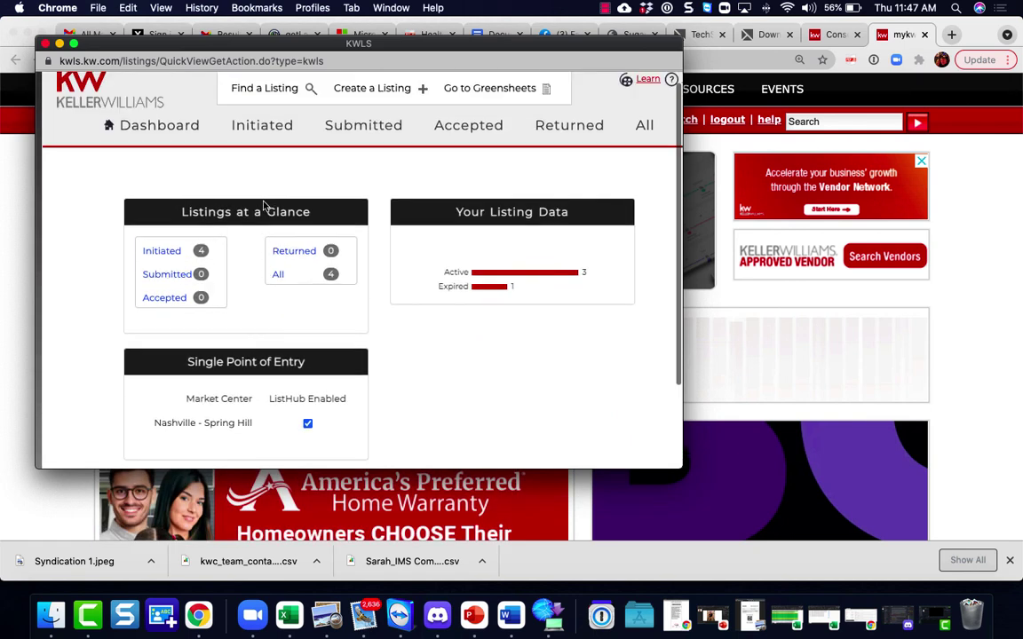